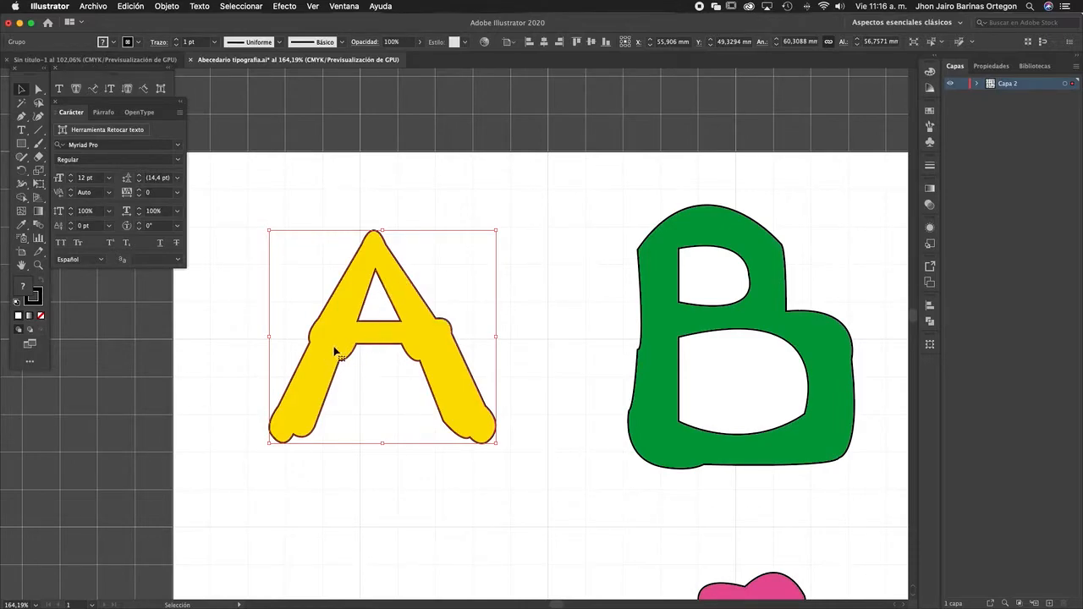
Undo the deletion of the Capa 1 layer and toggle both layers' visibility, leaving only Capa 2 shown.
key(super+z)
click(951, 95)
click(950, 84)
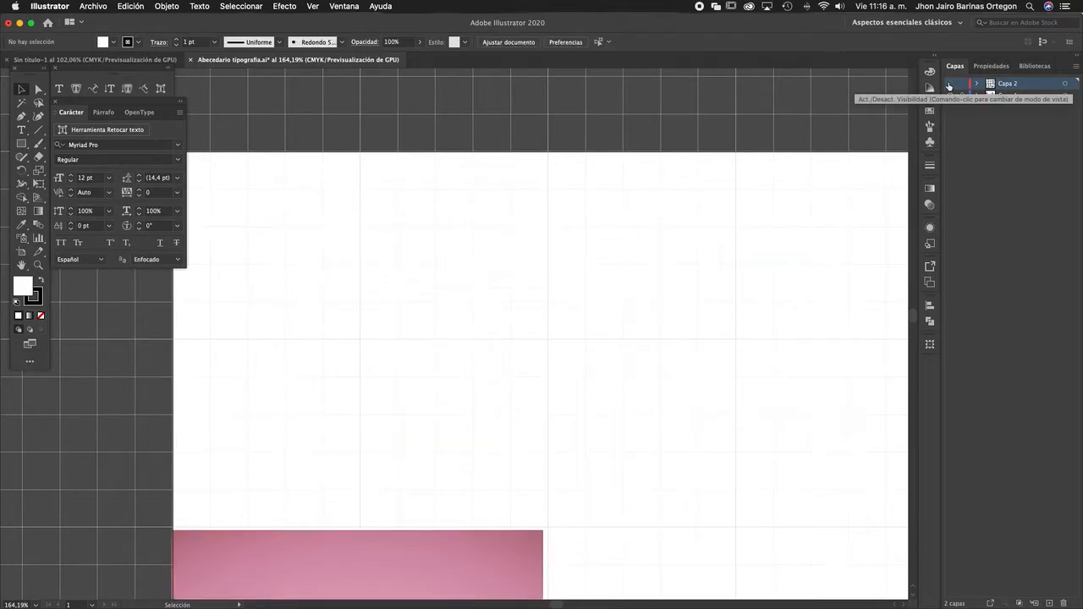
click(950, 84)
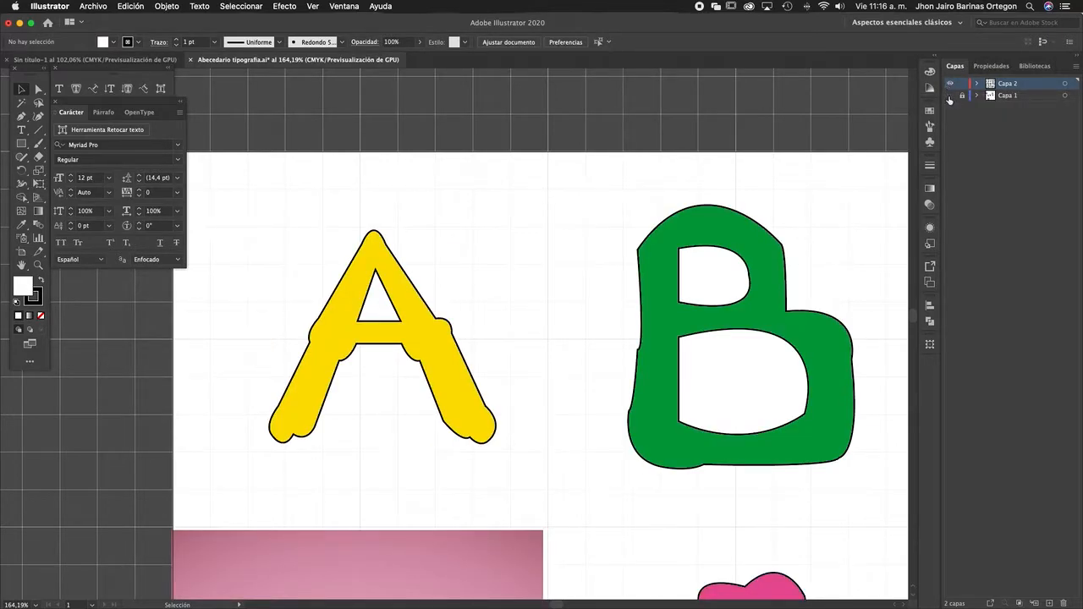
click(950, 97)
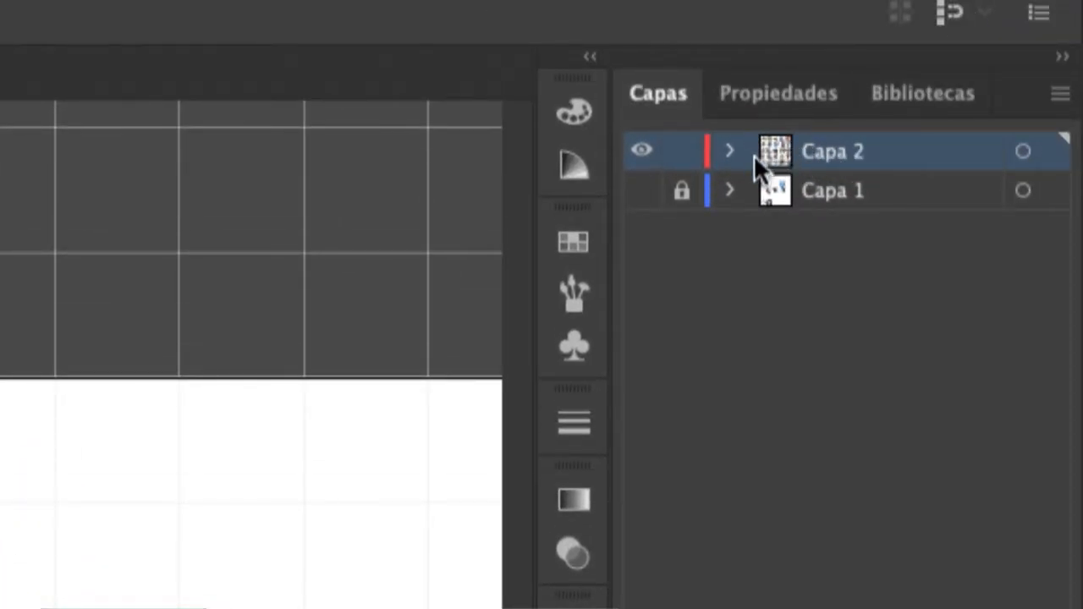
Rename the Capa 1 layer as Fotos.
double_click(838, 192)
text(Fotos)
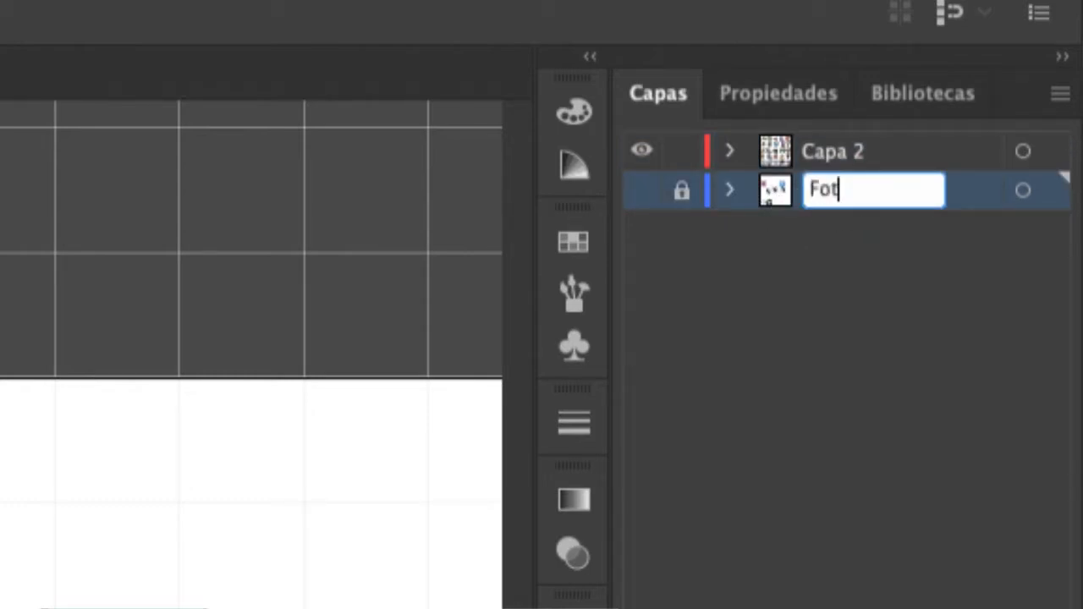
key(Return)
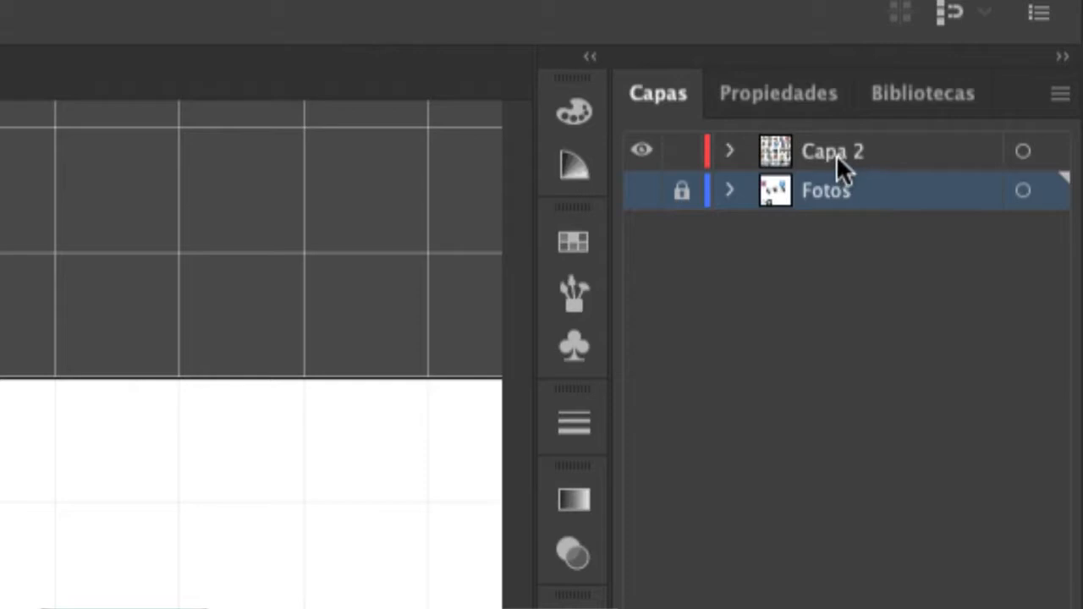
Rename the Capa 2 layer as Letras.
double_click(838, 154)
text(Leyras)
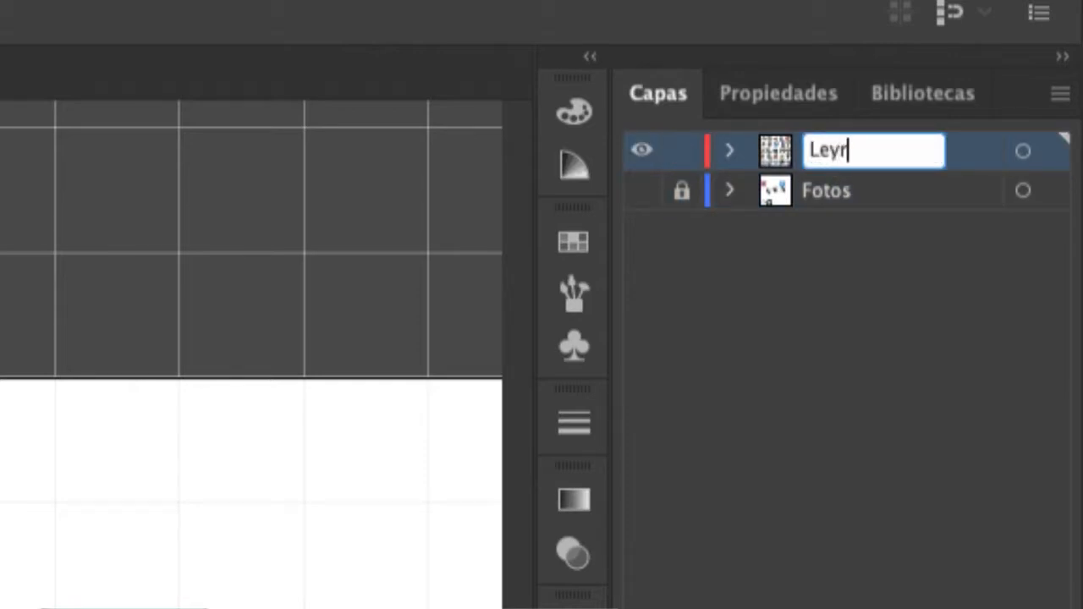
key(BackSpace)
key(BackSpace)
key(BackSpace)
key(BackSpace)
text(tras)
key(Return)
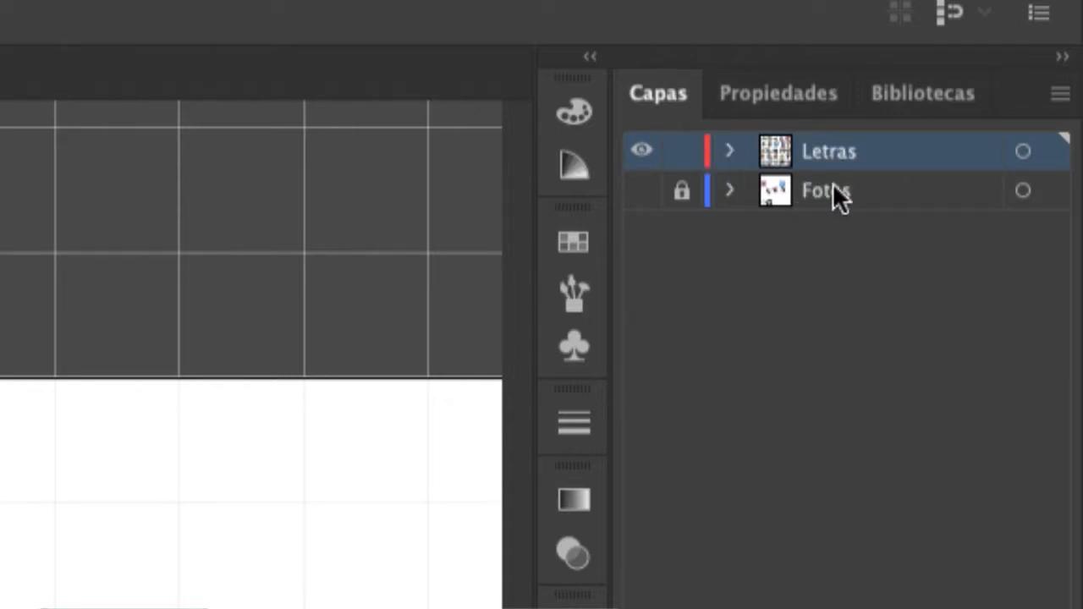
Delete the Fotos layer together with its artwork.
click(831, 197)
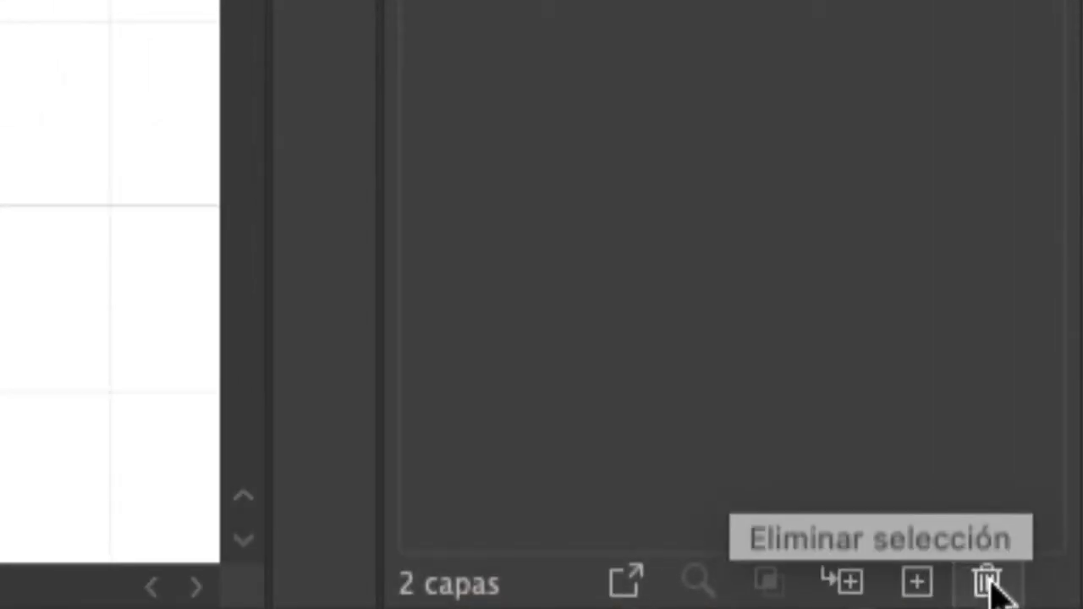
click(989, 583)
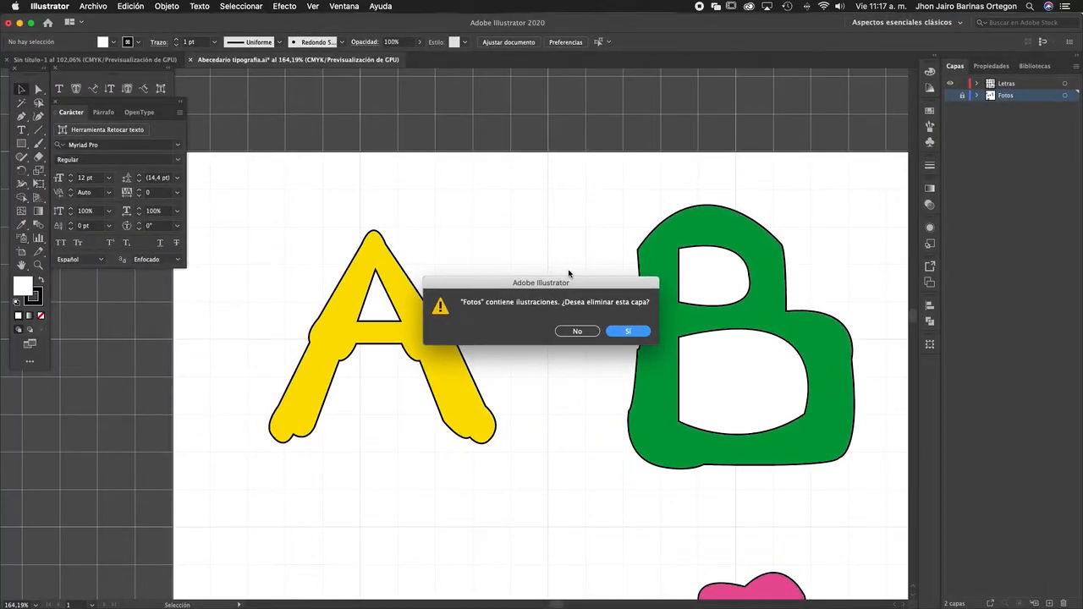
click(627, 331)
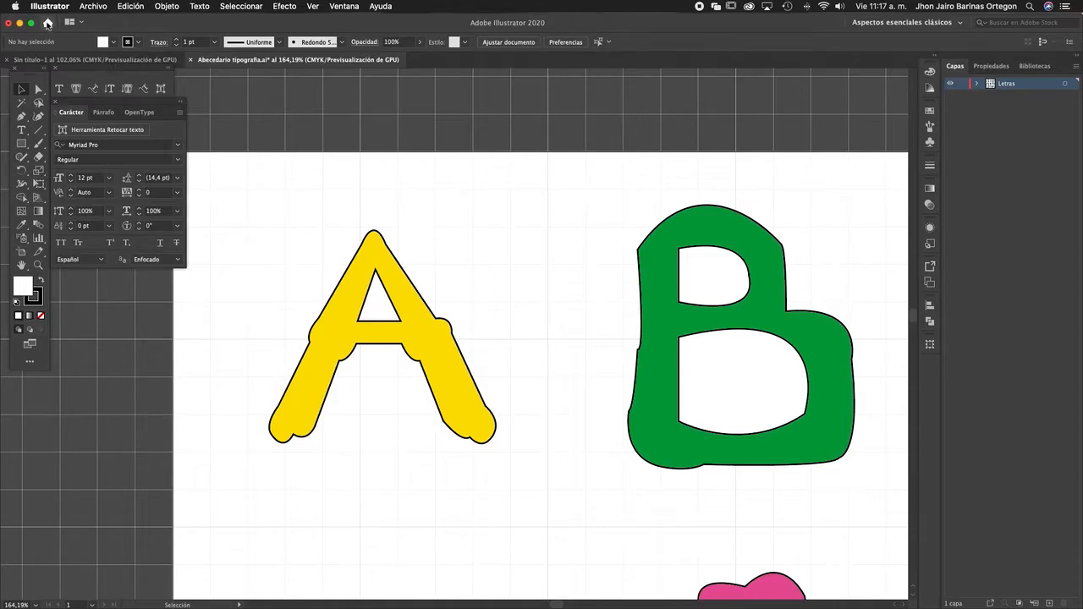
Start saving the document under a new name and choose the folder TRABAJO > Guilford_Superior > Clases virtuales > Clase_0004 on Macintosh HD.
click(94, 6)
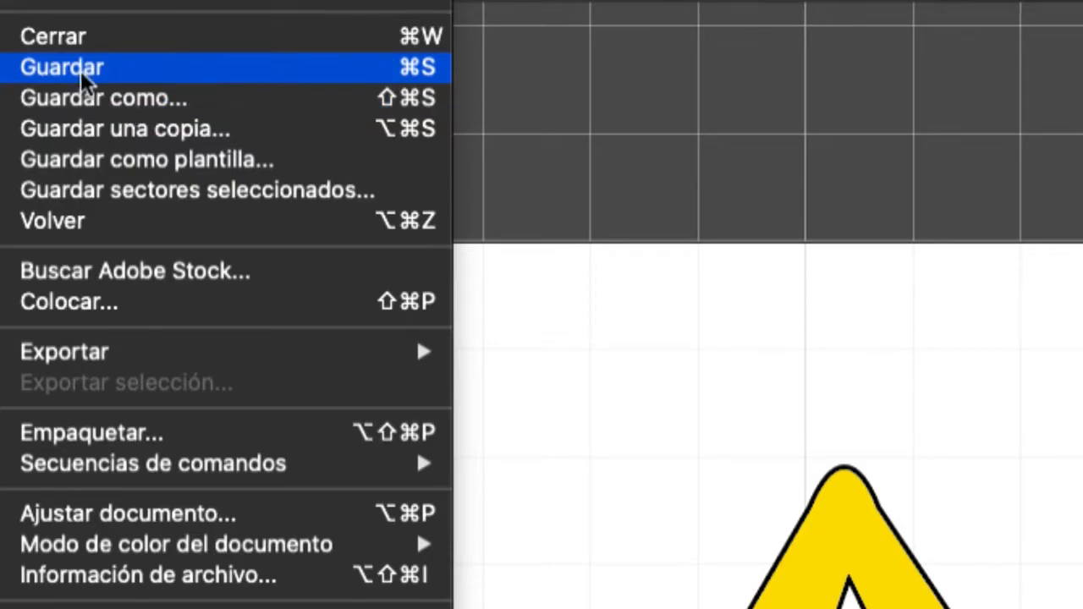
click(110, 96)
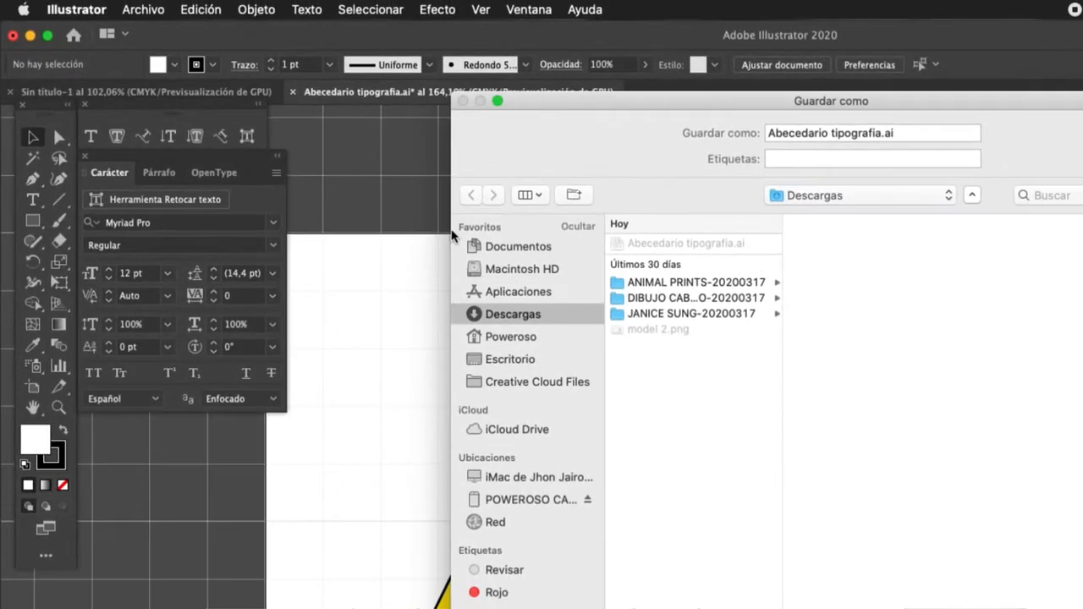
drag(630, 114, 309, 96)
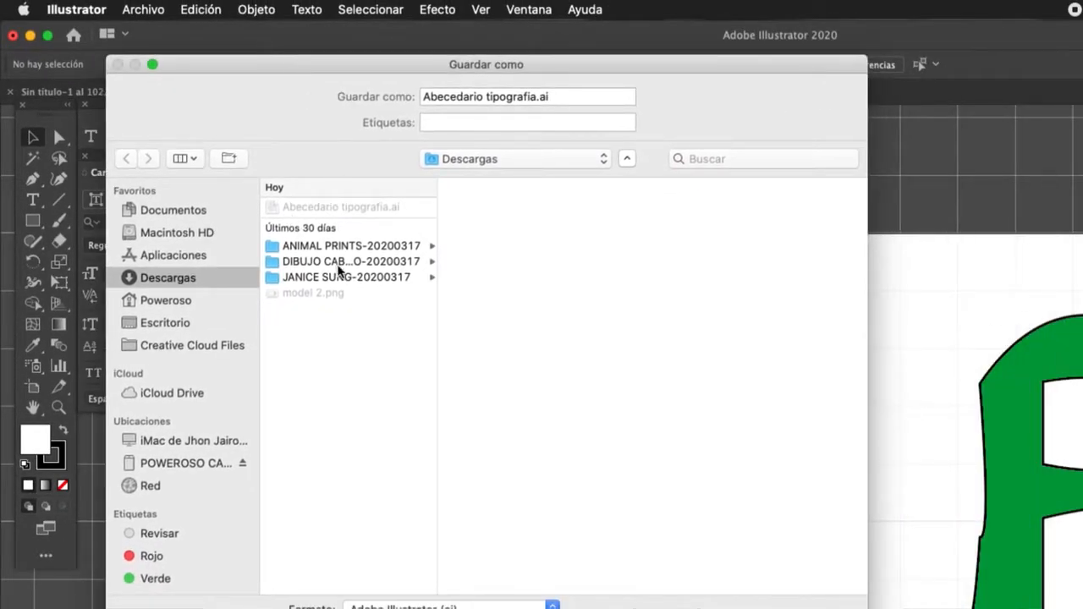
click(222, 233)
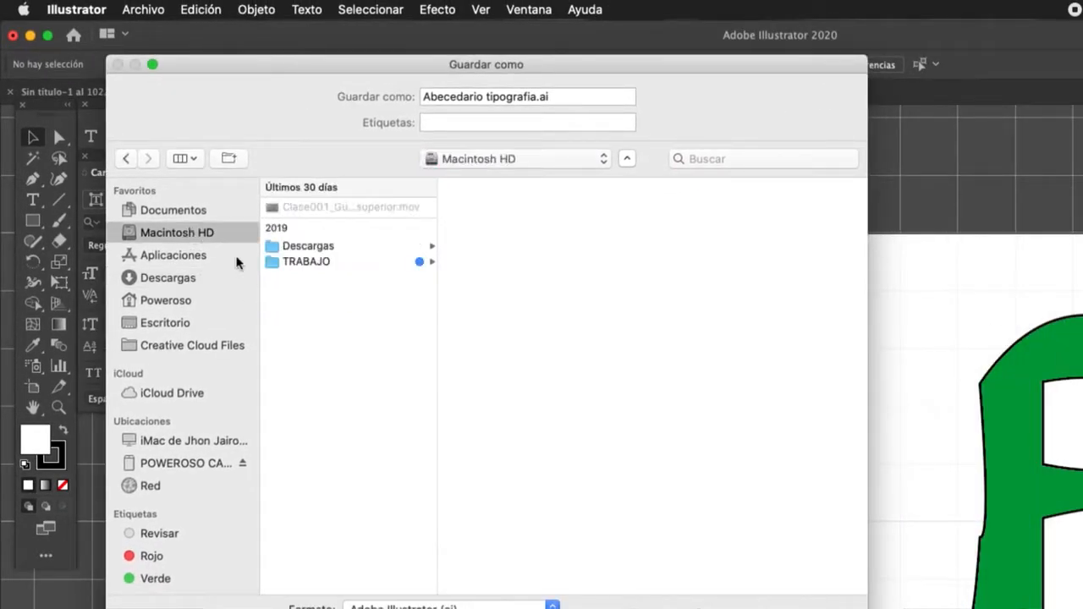
click(297, 263)
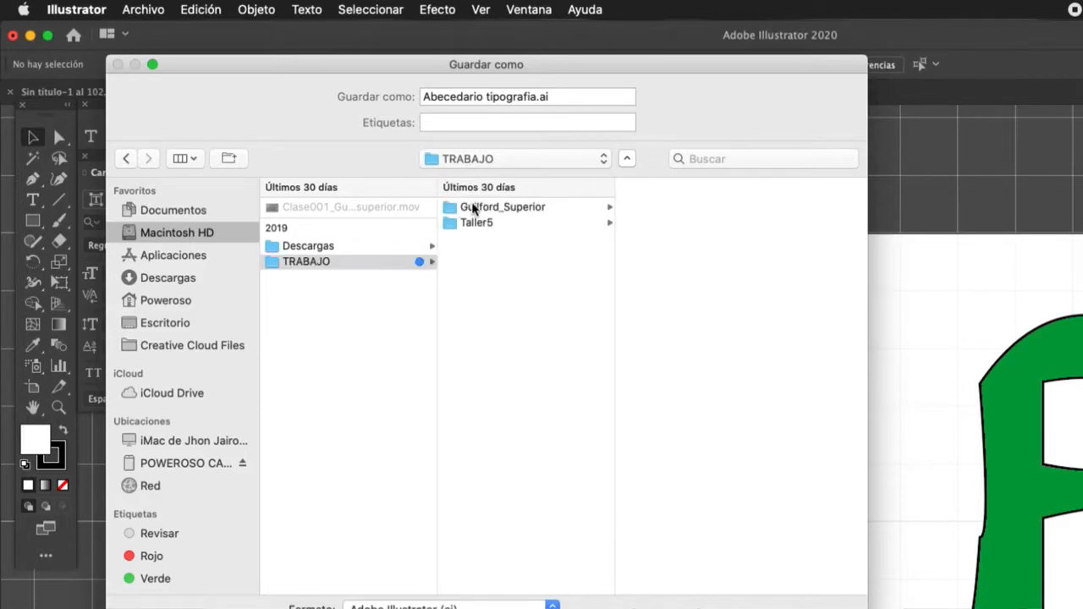
click(476, 209)
click(664, 246)
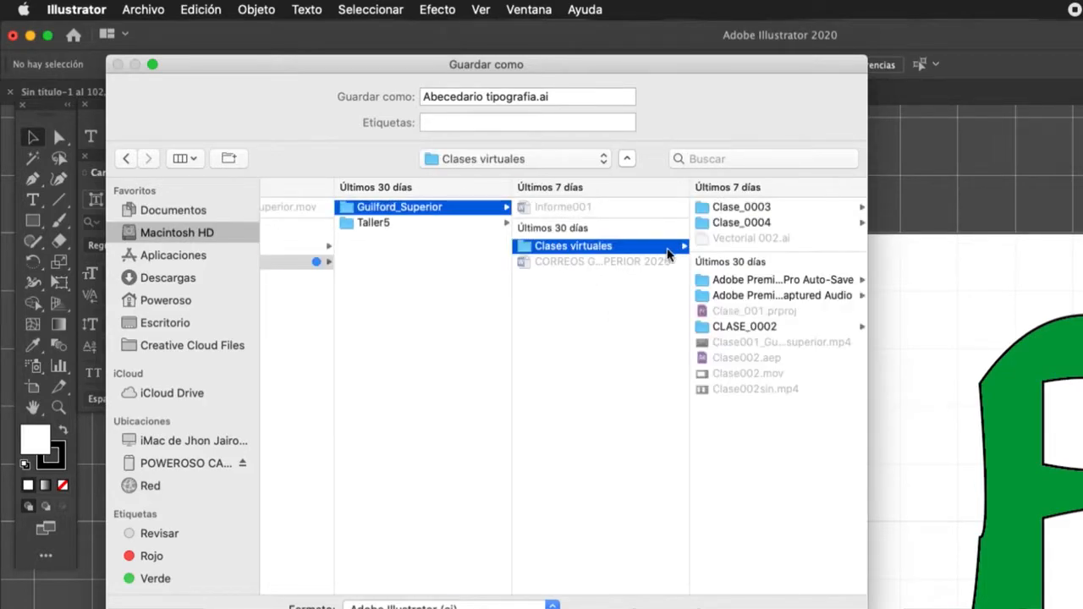
click(772, 222)
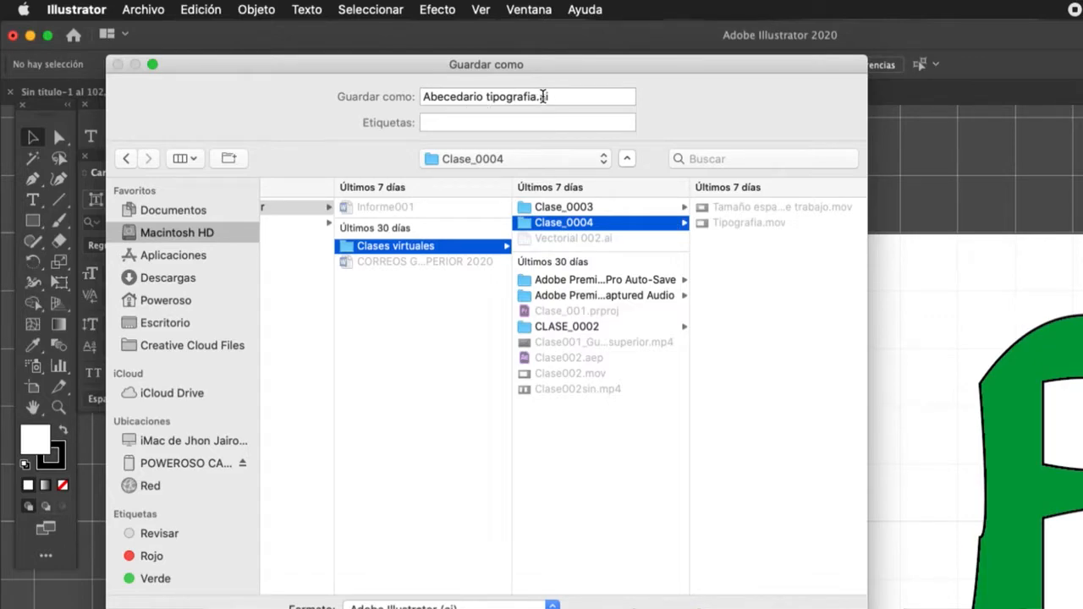
Change the file name to Tipografia_ followed by the first name, keeping the .ai extension and Clase_0004 as destination.
click(489, 97)
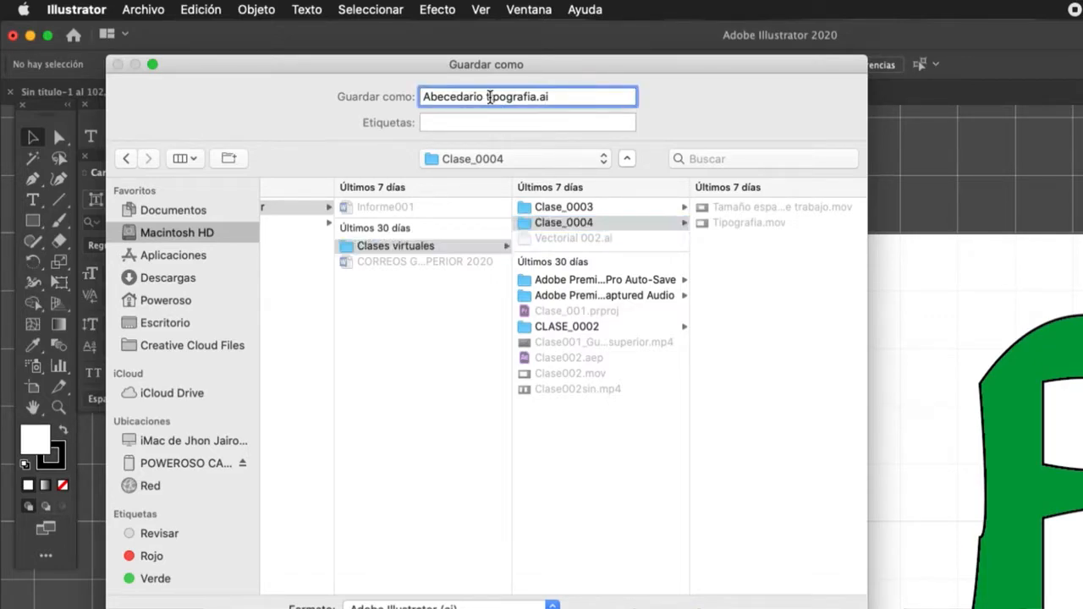
drag(488, 96, 271, 99)
text(T)
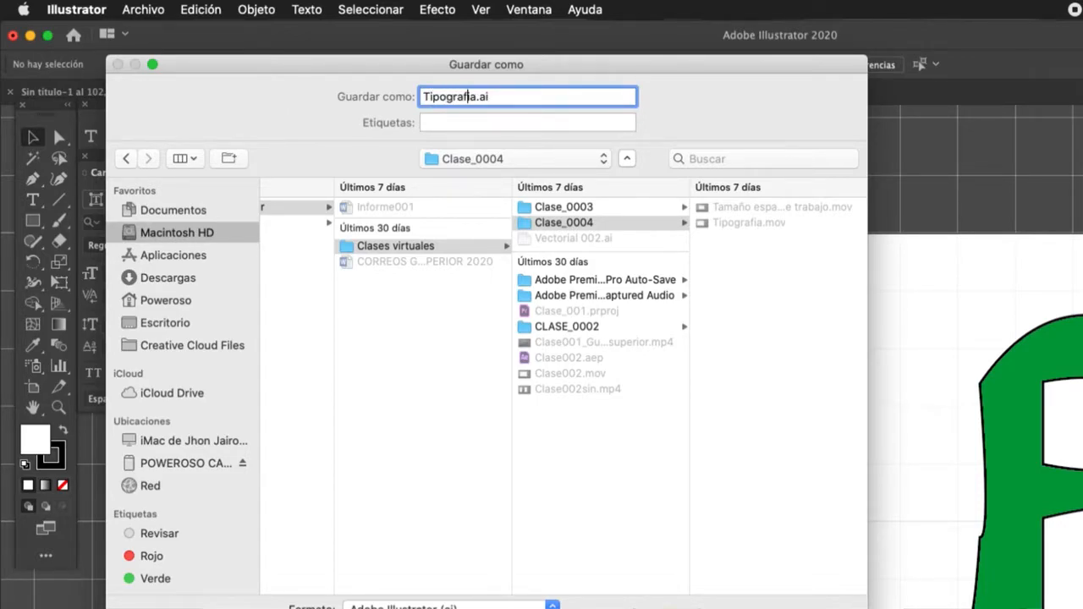
text(ipografia_Santiah)
key(BackSpace)
text(go)
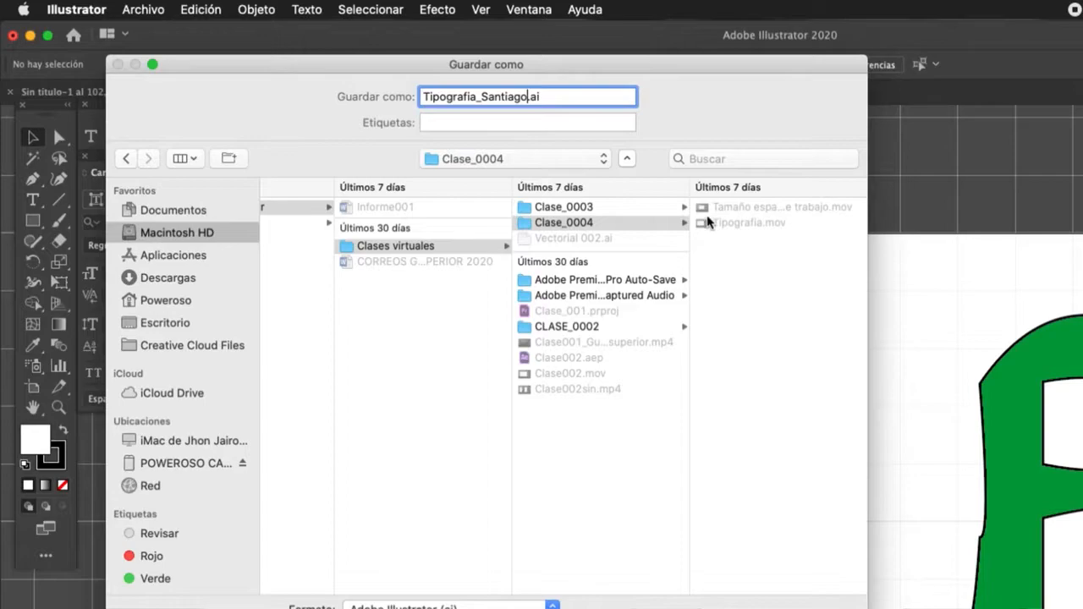
click(614, 225)
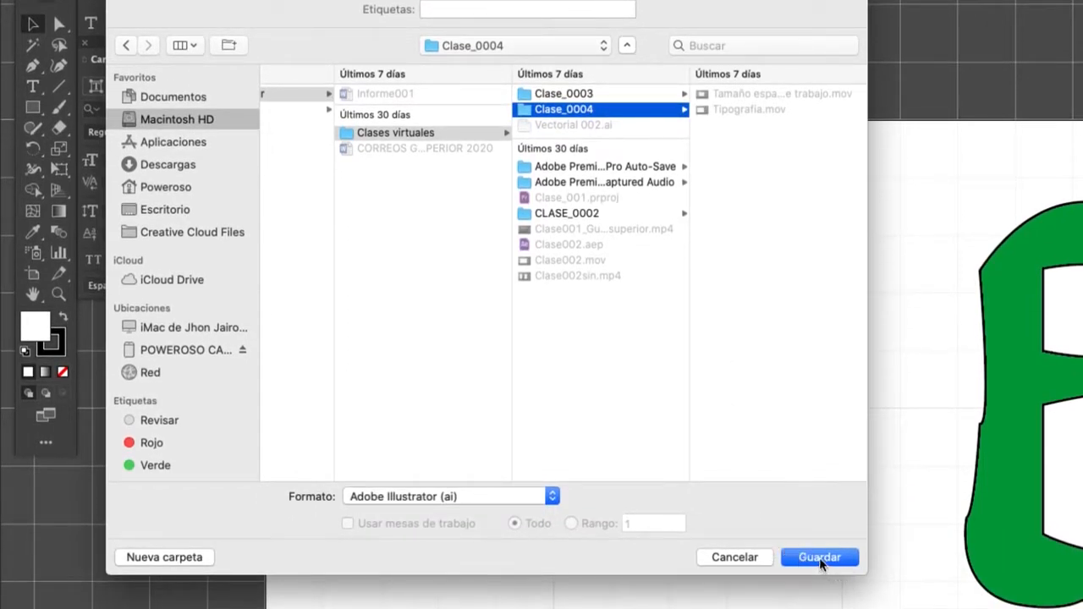
Review the available file formats, keep Adobe Illustrator (ai) and proceed with saving.
click(433, 497)
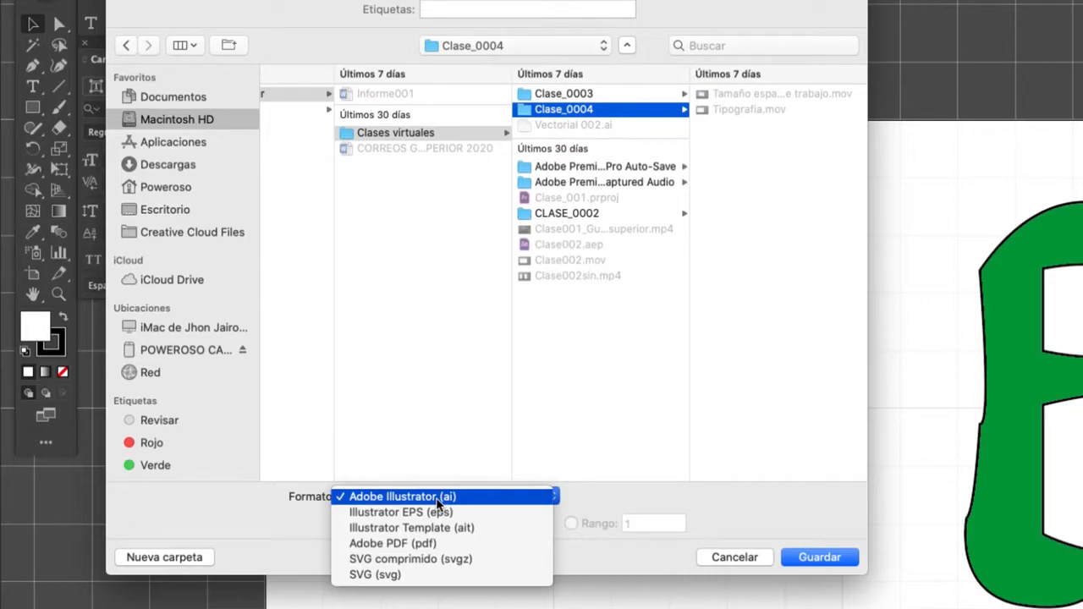
click(436, 500)
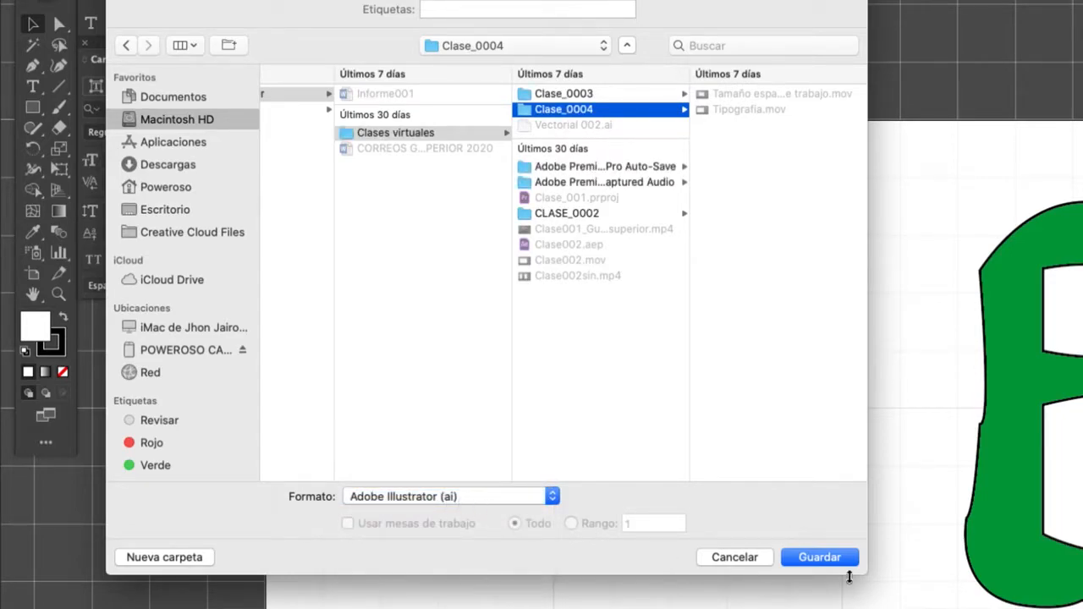
click(821, 559)
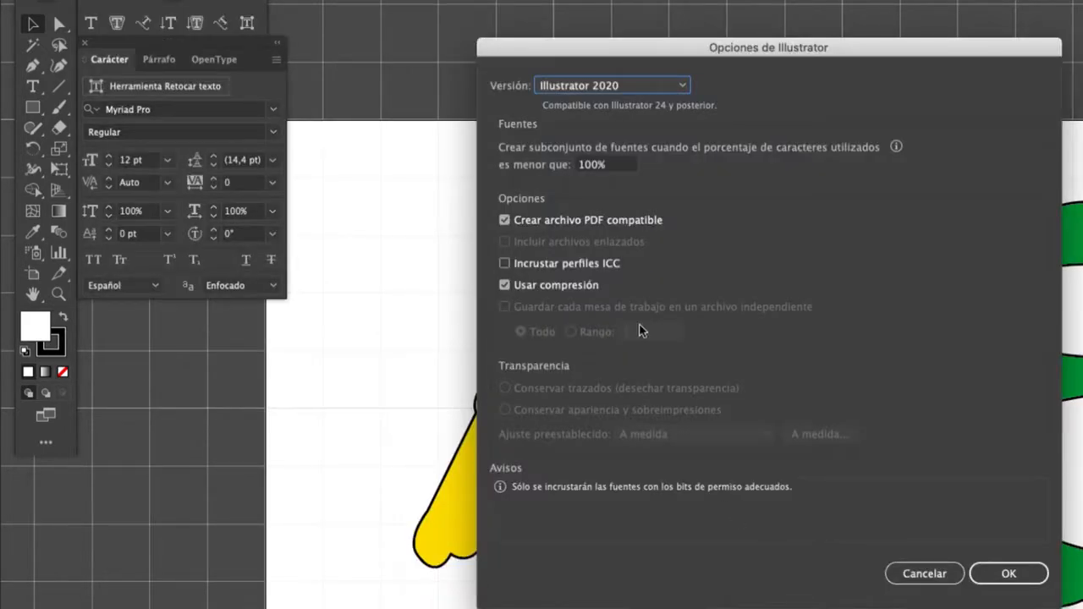
Review the compatible versions, keep Illustrator 2020 and finish saving with the existing options.
drag(693, 49, 488, 29)
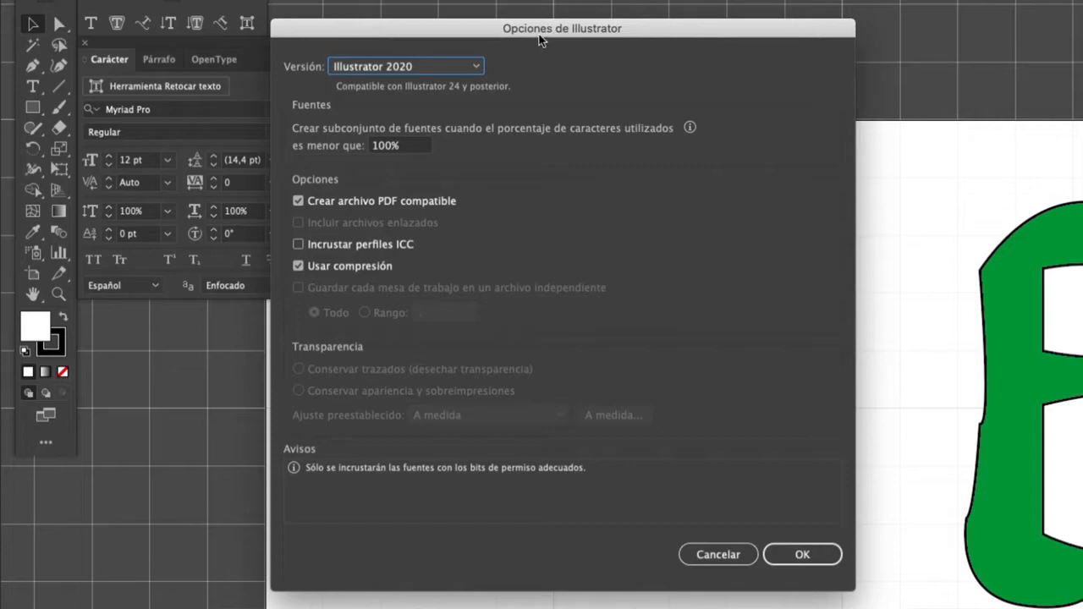
click(407, 67)
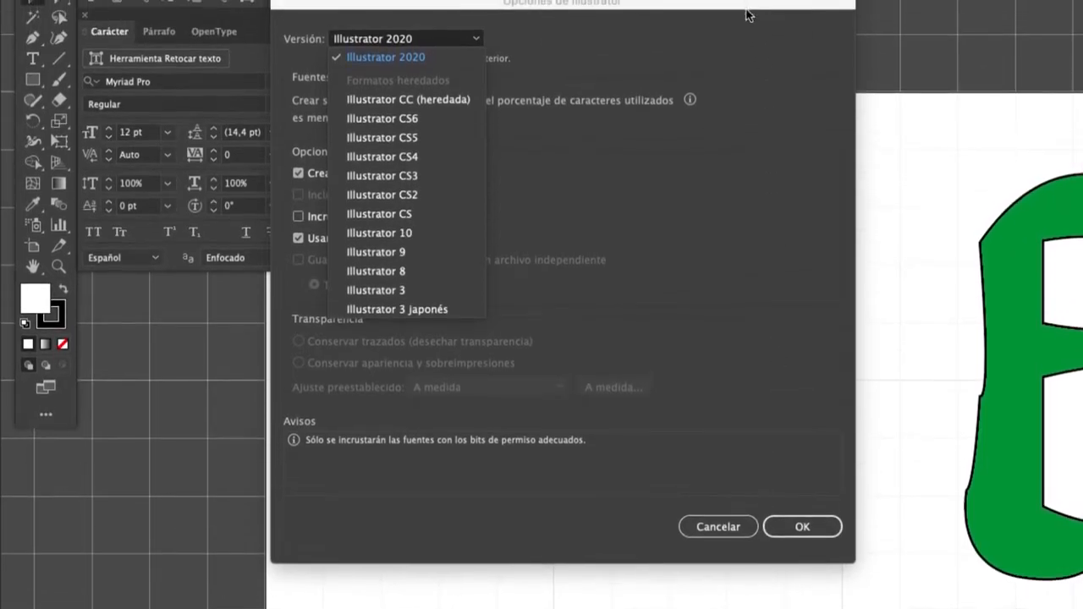
click(810, 530)
click(802, 527)
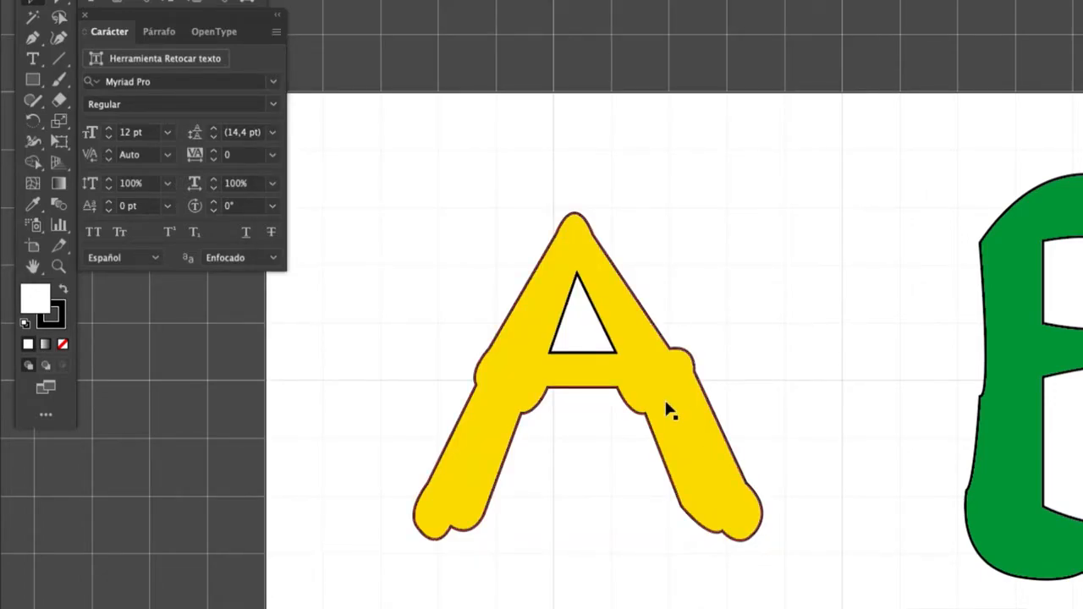
Draw a rectangle about 103 by 80 mm covering the yellow letter A.
scroll(669, 410, up, 4)
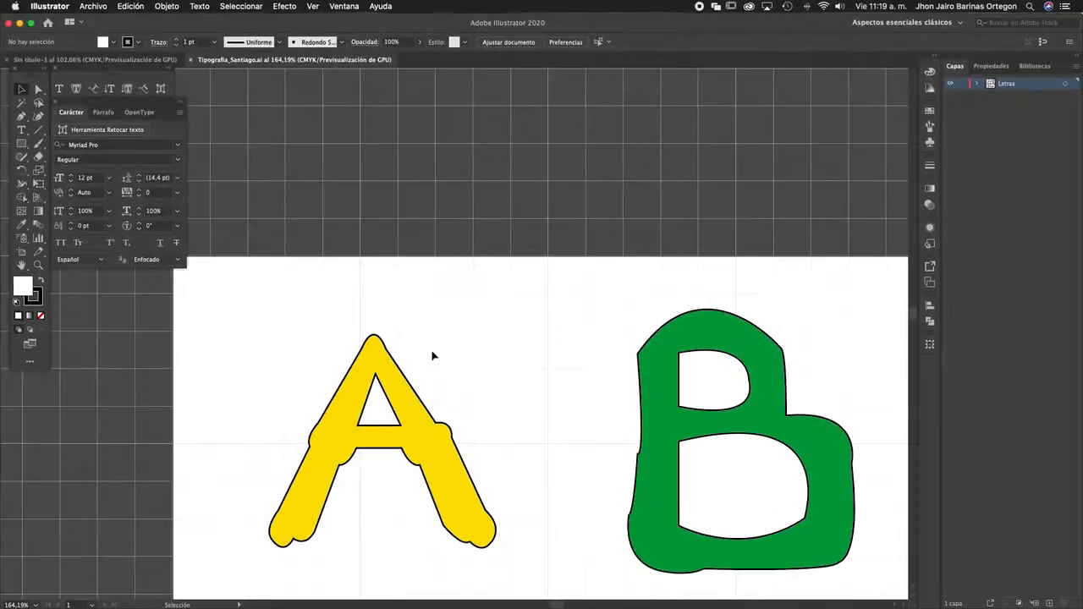
drag(410, 391, 444, 240)
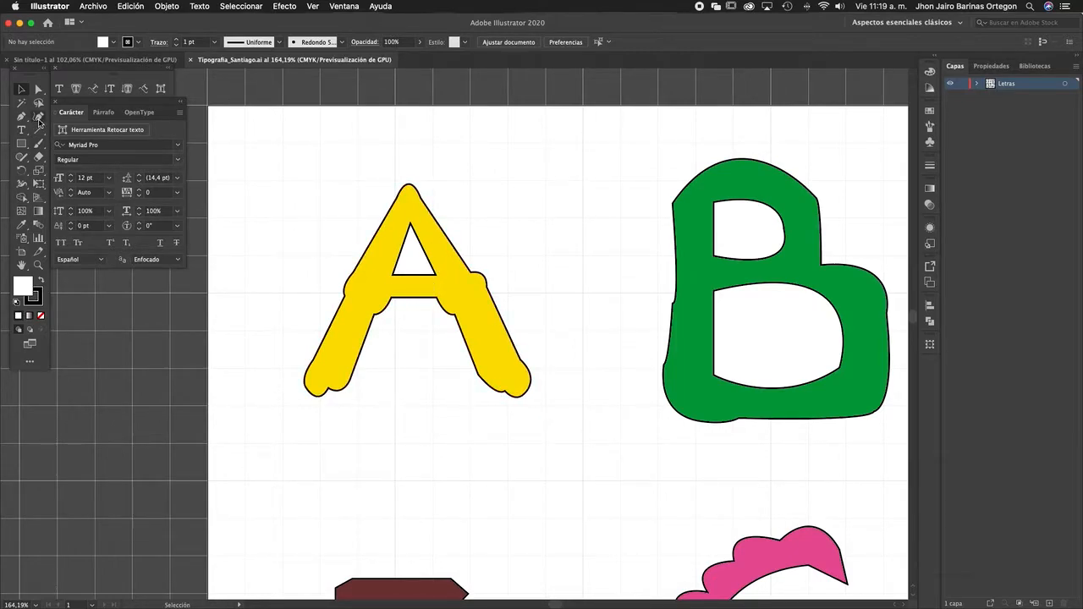
click(29, 143)
mouse_move(197, 140)
mouse_down()
mouse_move(483, 346)
mouse_move(581, 440)
mouse_up()
Send the rectangle to the back so it sits behind the letter A.
key(v)
right_click(495, 376)
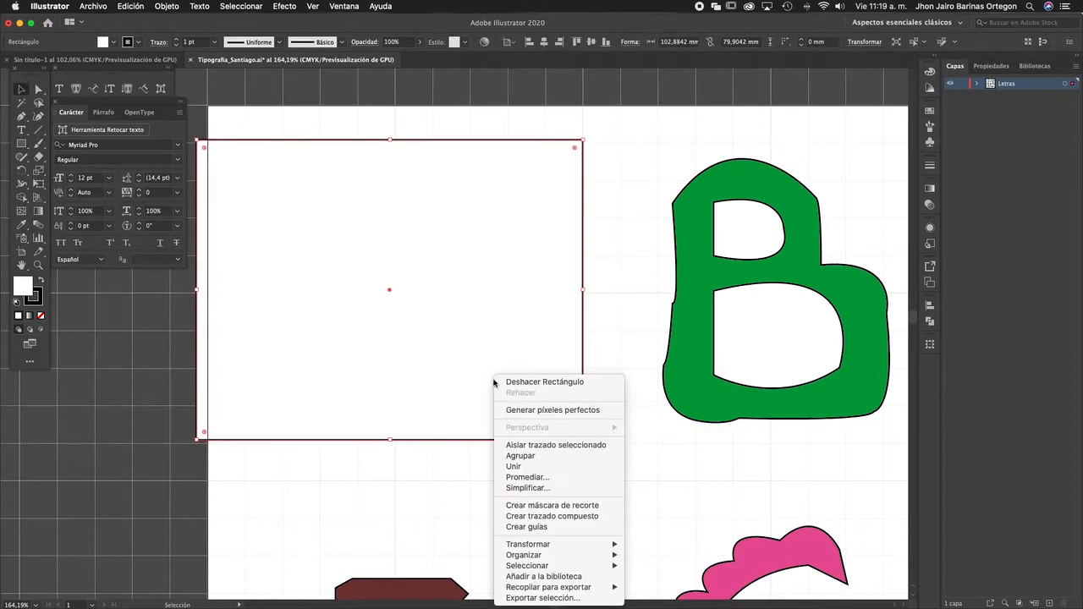
mouse_move(538, 555)
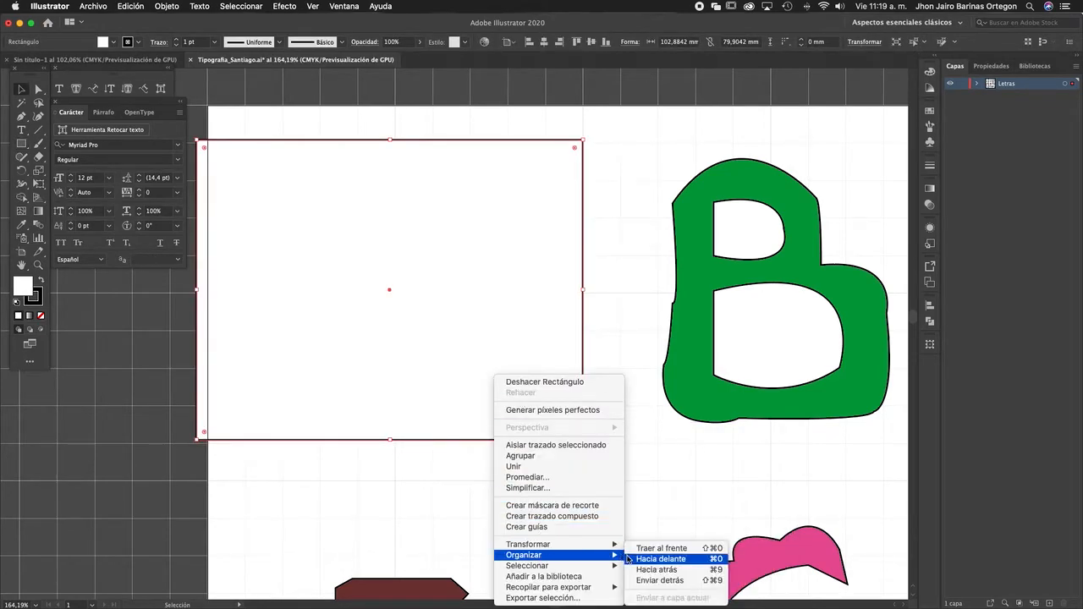
click(643, 579)
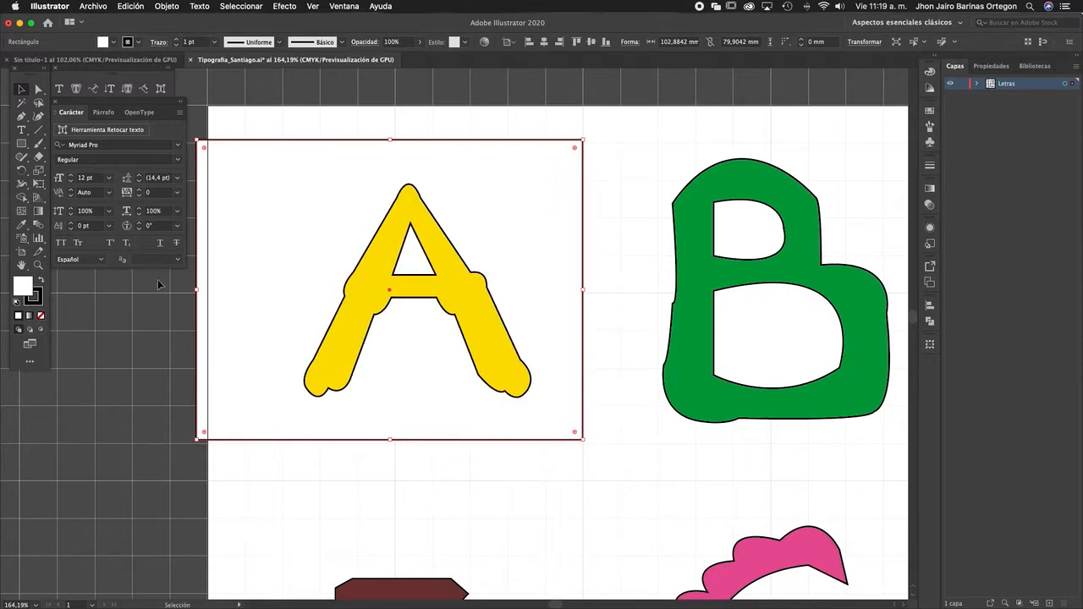
Fill the rectangle behind the letter A with a bright red.
double_click(17, 288)
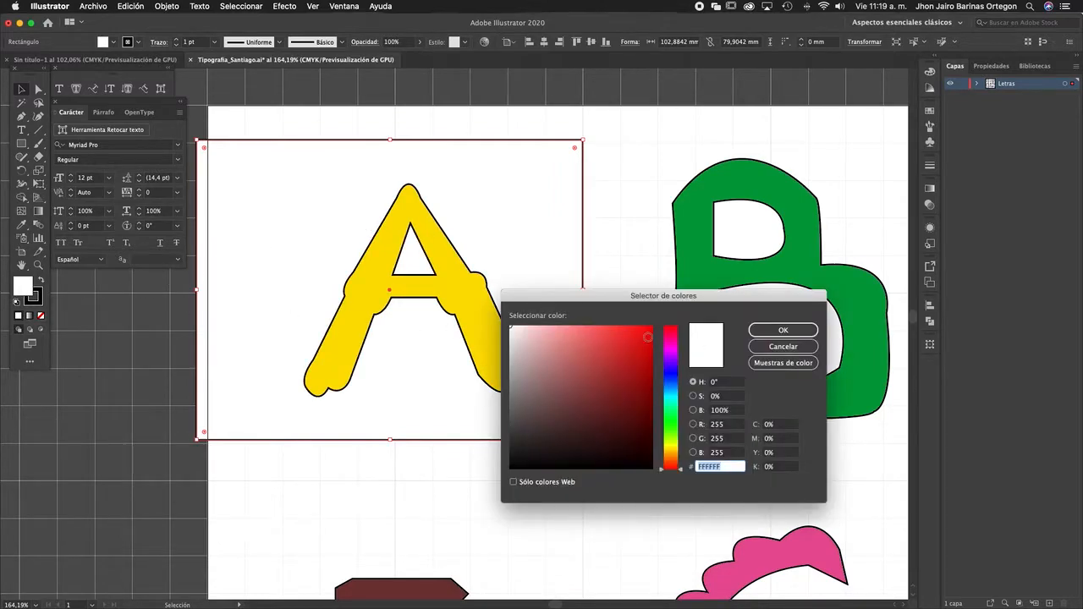
click(648, 338)
click(783, 330)
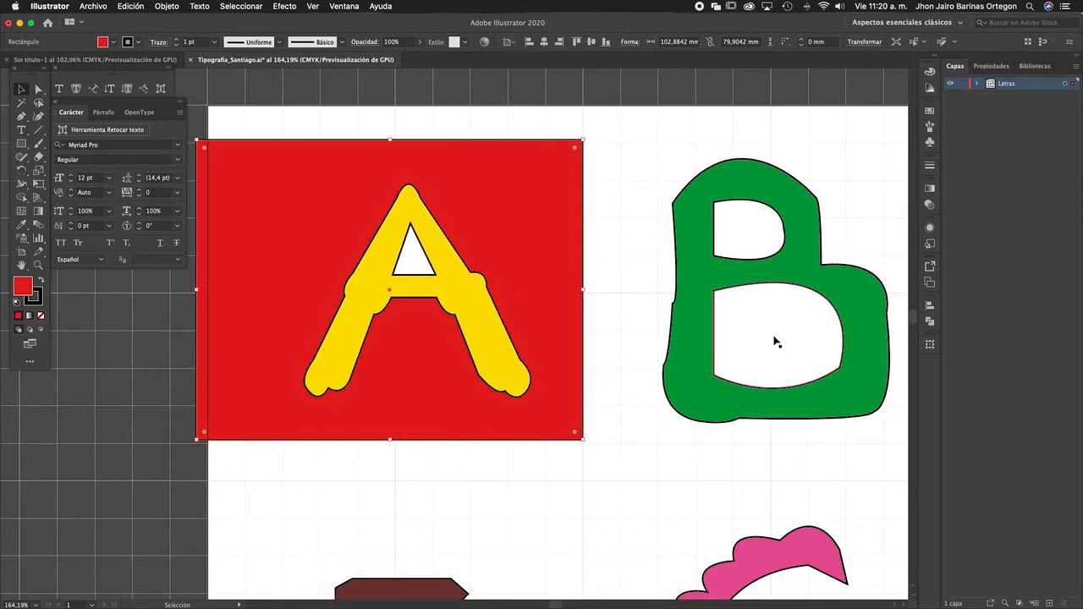
drag(798, 302, 665, 279)
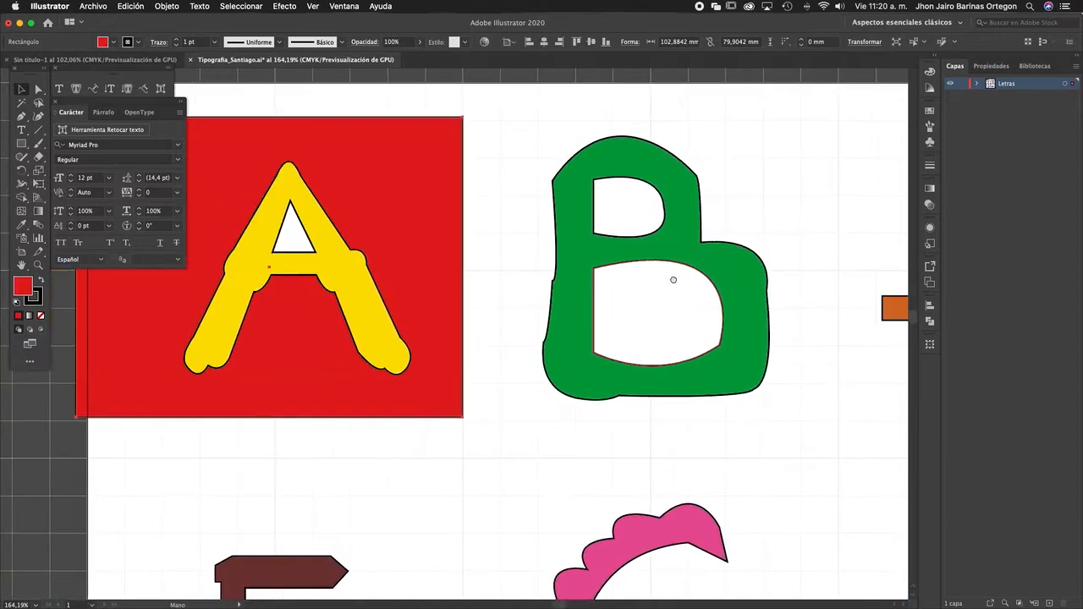
Move the red rectangle so that it surrounds the yellow letter A more evenly.
drag(508, 302, 609, 282)
click(404, 242)
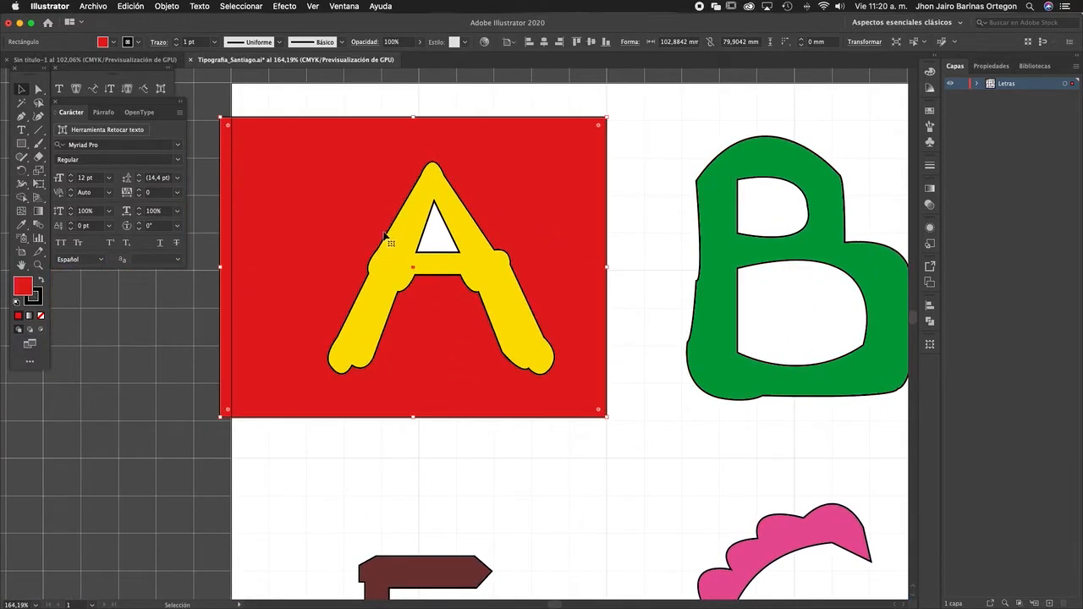
click(433, 245)
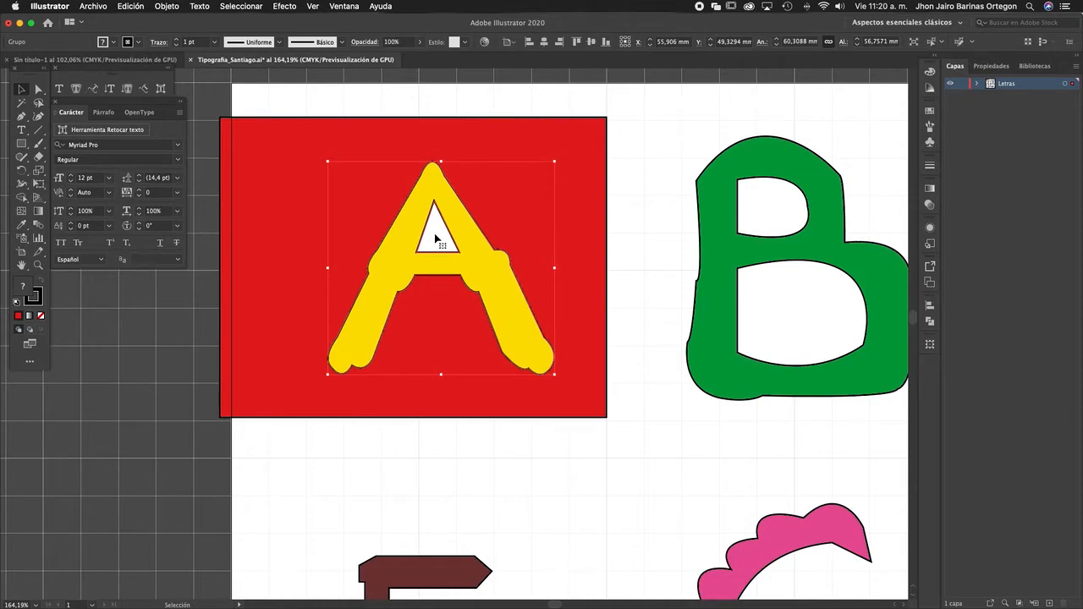
click(591, 242)
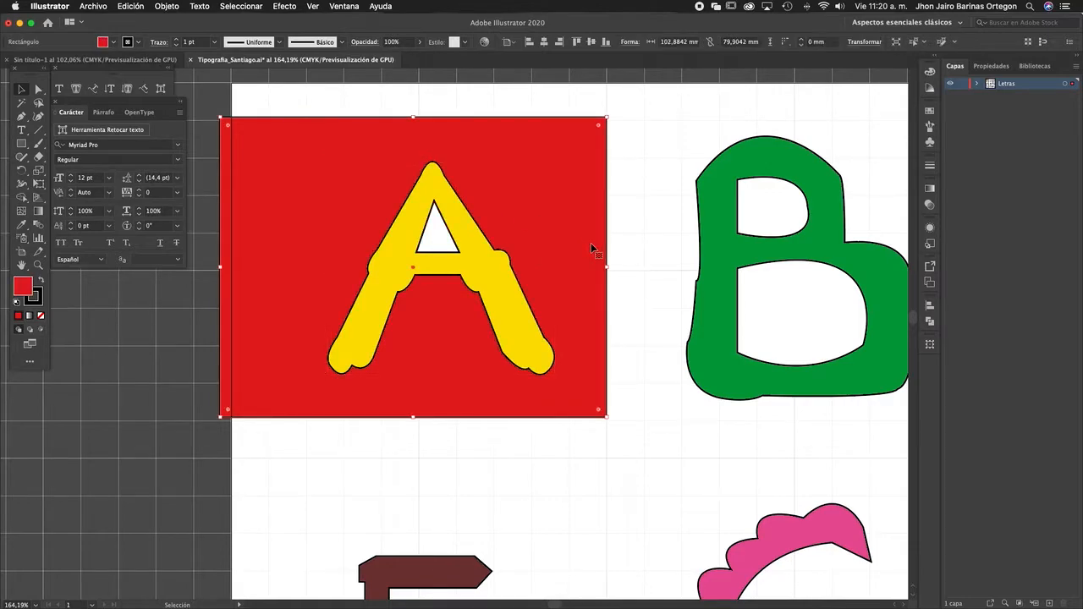
drag(270, 243, 310, 254)
Ungroup the letter A to separate its white inner triangle from the yellow shape, and test moving the triangle.
click(438, 239)
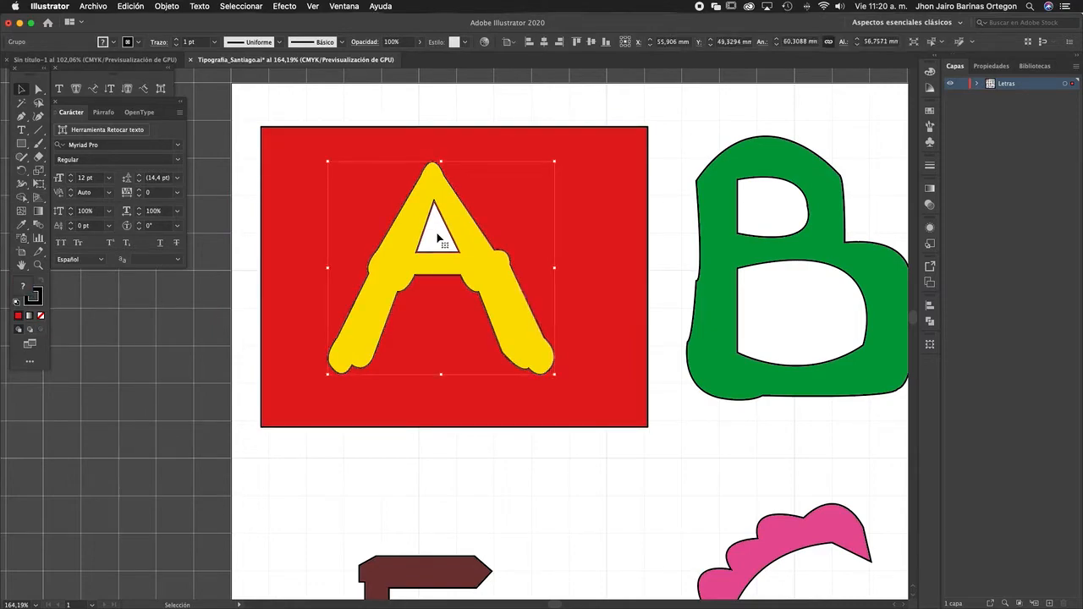
right_click(438, 239)
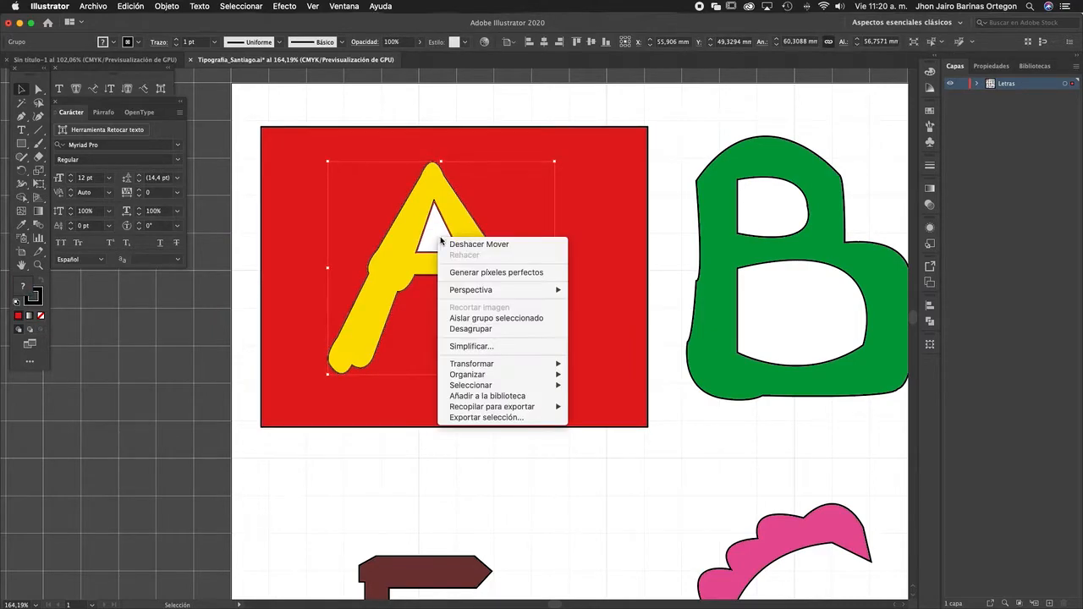
click(471, 328)
key(super+shift+a)
mouse_move(445, 241)
mouse_down()
mouse_move(545, 221)
mouse_move(418, 248)
mouse_move(438, 243)
mouse_up()
key(super+z)
key(super+shift+z)
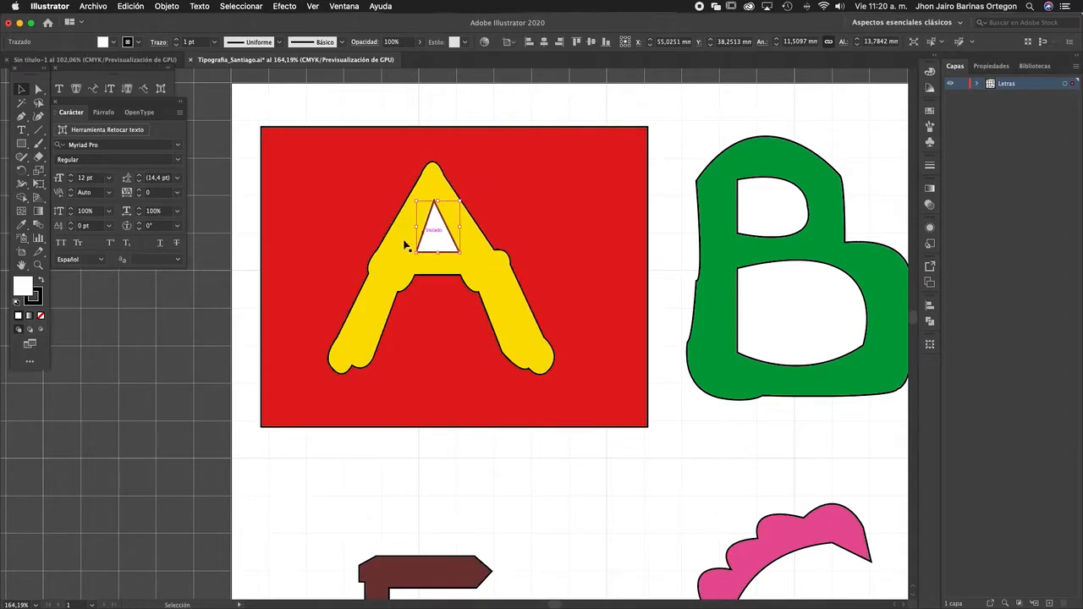
Try to open the letter A's counter by removing the fill of its inner triangle.
click(41, 317)
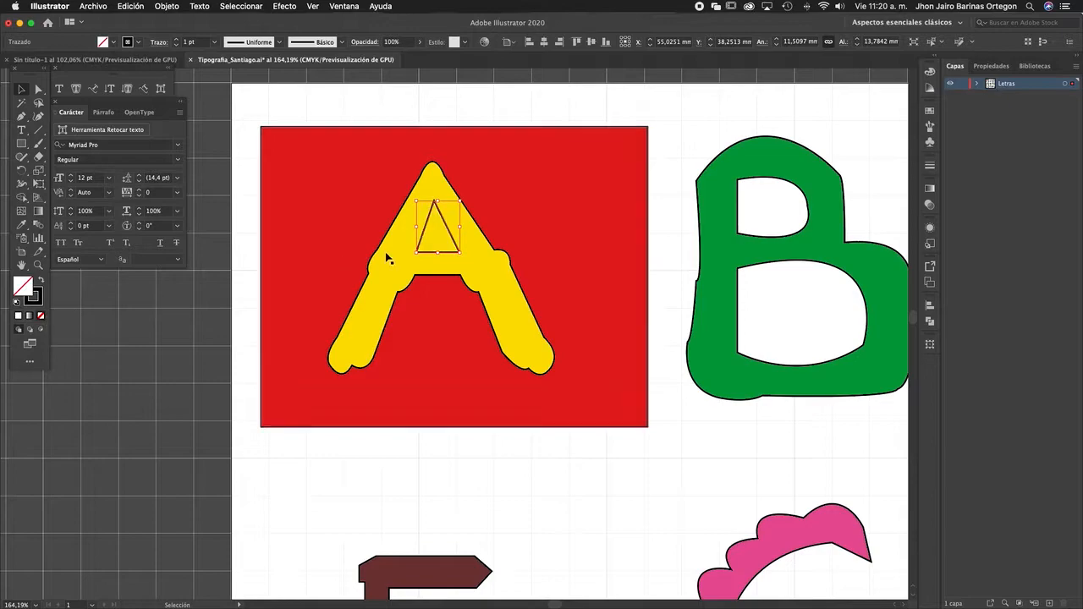
click(563, 237)
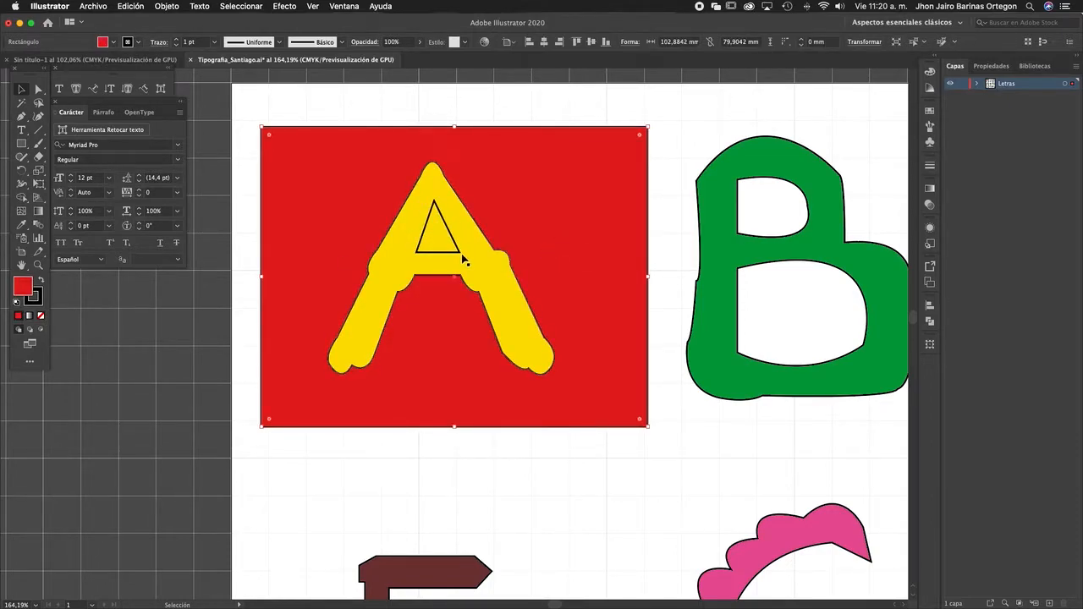
key(super+z)
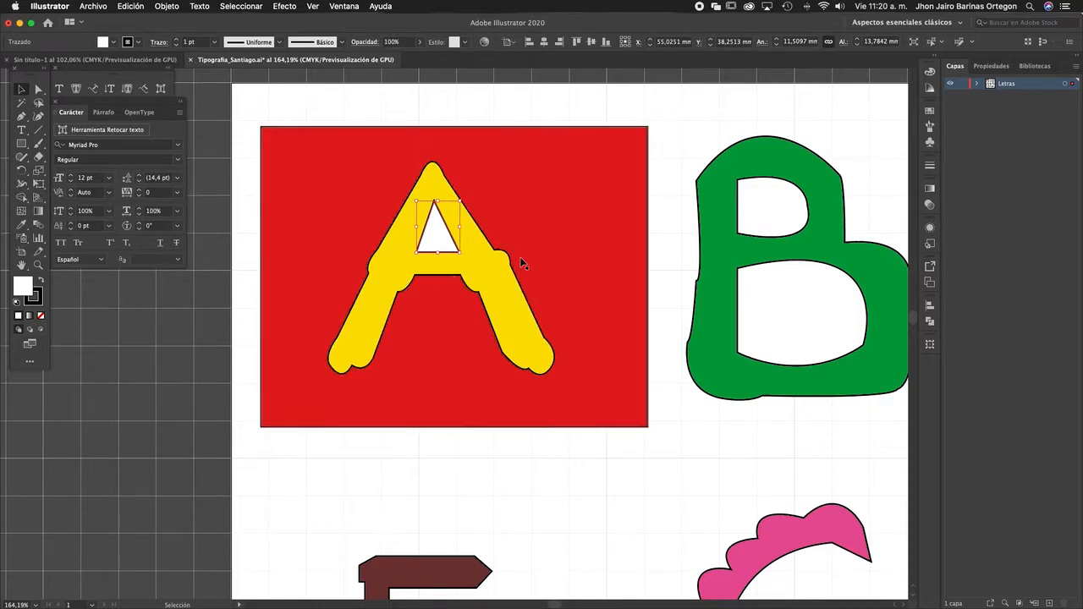
Delete the red rectangle and select the yellow letter A together with its white inner triangle.
click(556, 257)
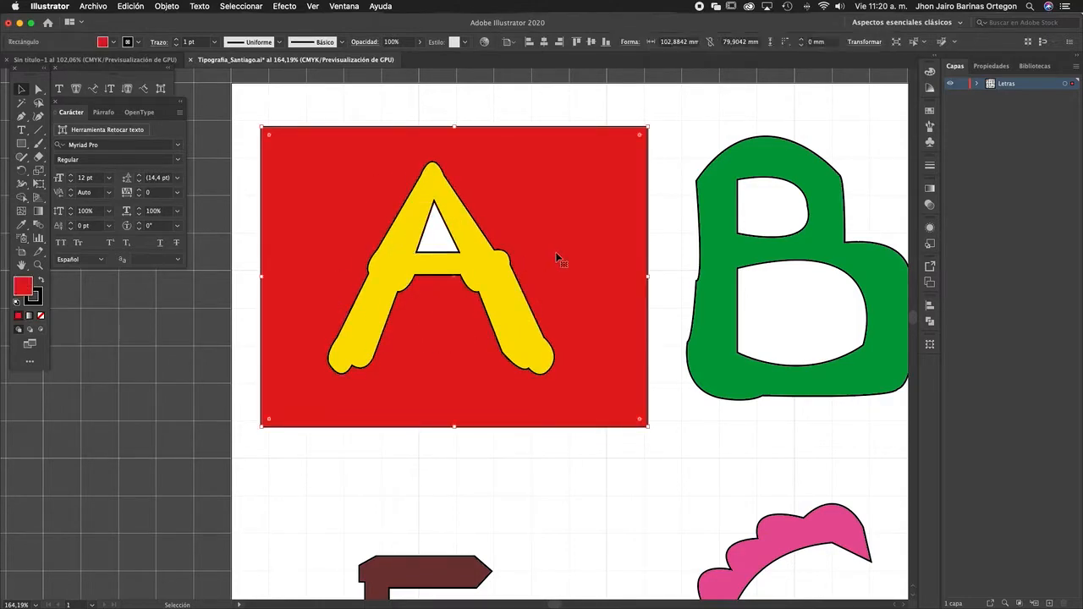
key(Delete)
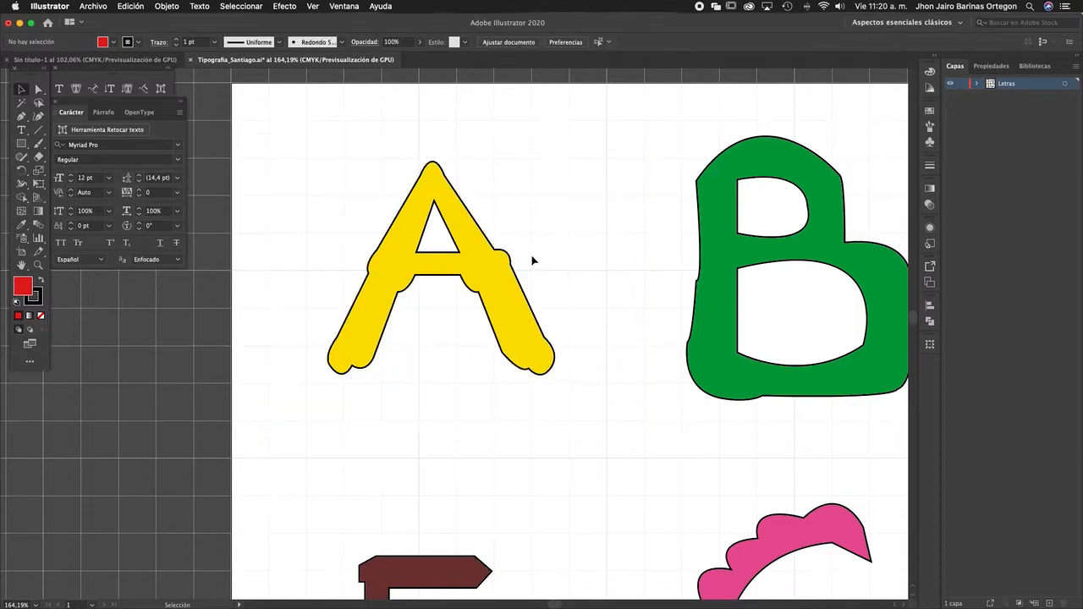
click(440, 243)
drag(354, 189, 520, 284)
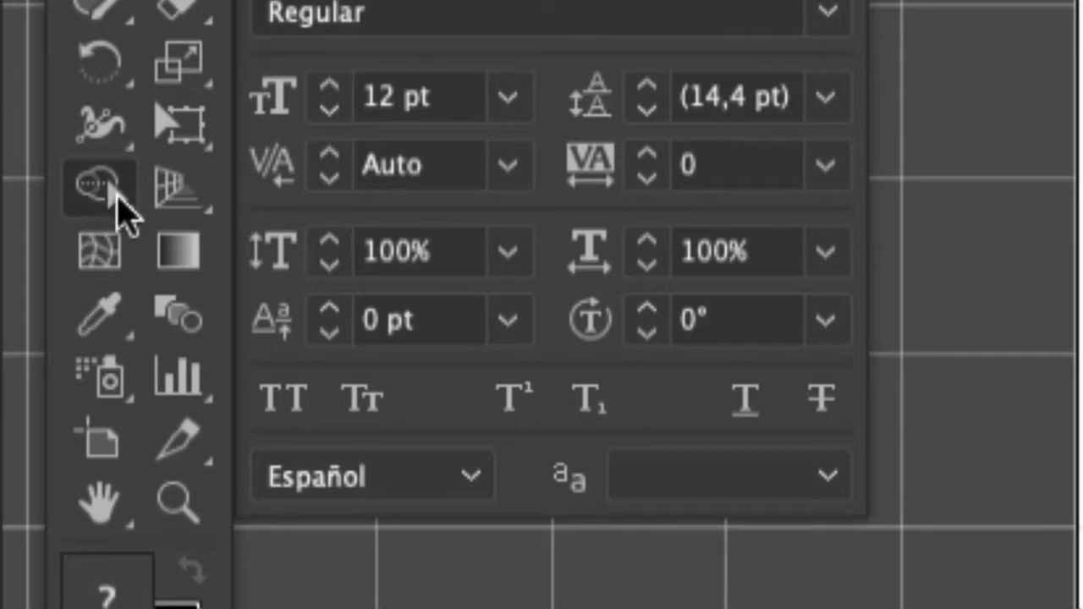
Try to merge the letter A with its inner triangle using the Shape Builder.
click(106, 183)
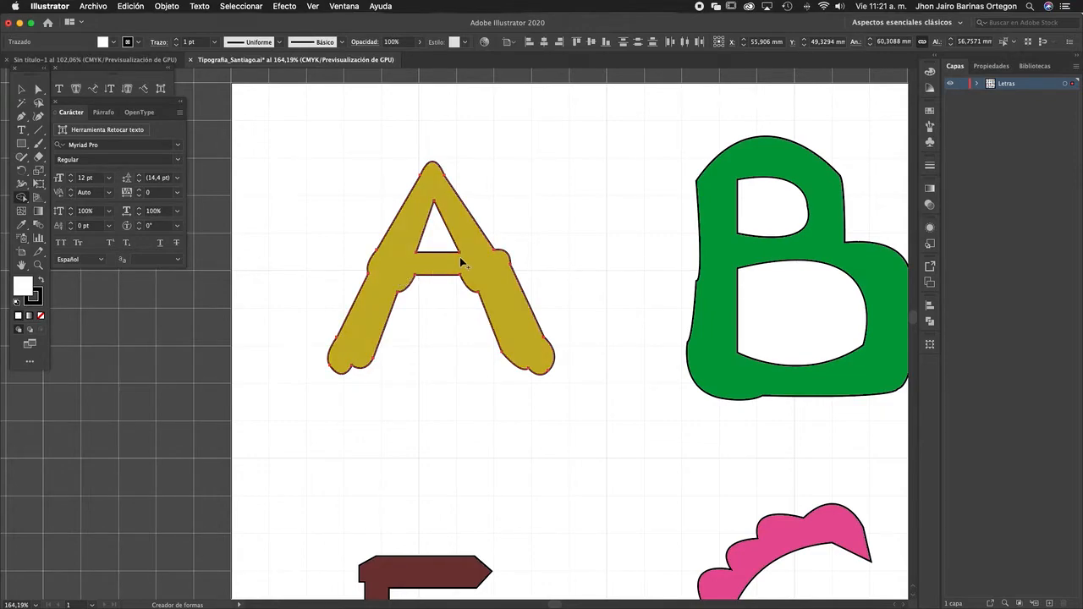
key(z)
drag(460, 256, 504, 315)
key(space)
click(22, 197)
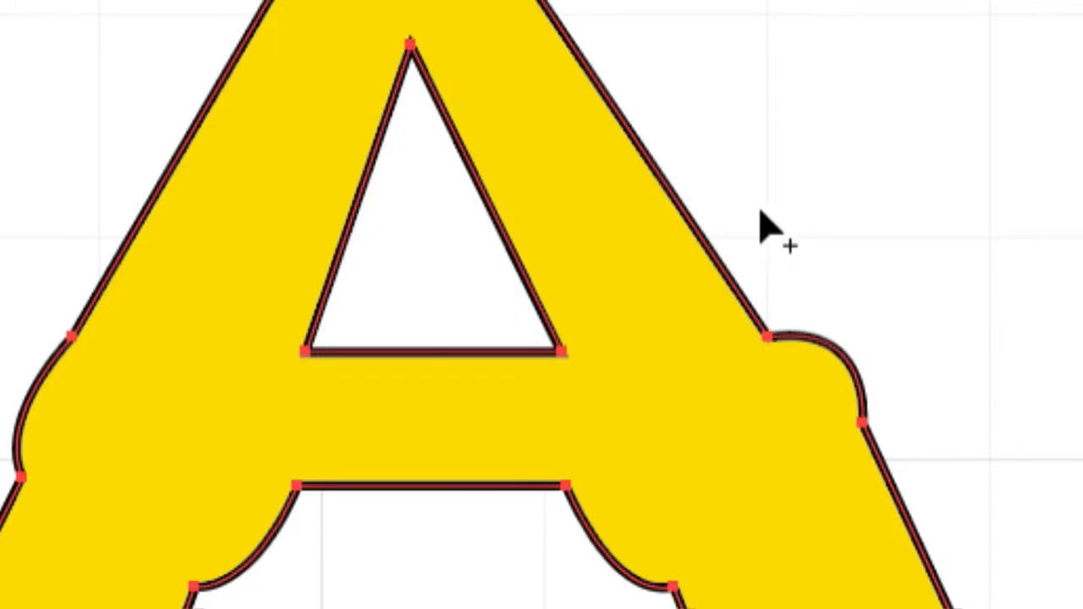
mouse_move(750, 206)
mouse_down()
mouse_move(600, 258)
mouse_move(452, 271)
mouse_up()
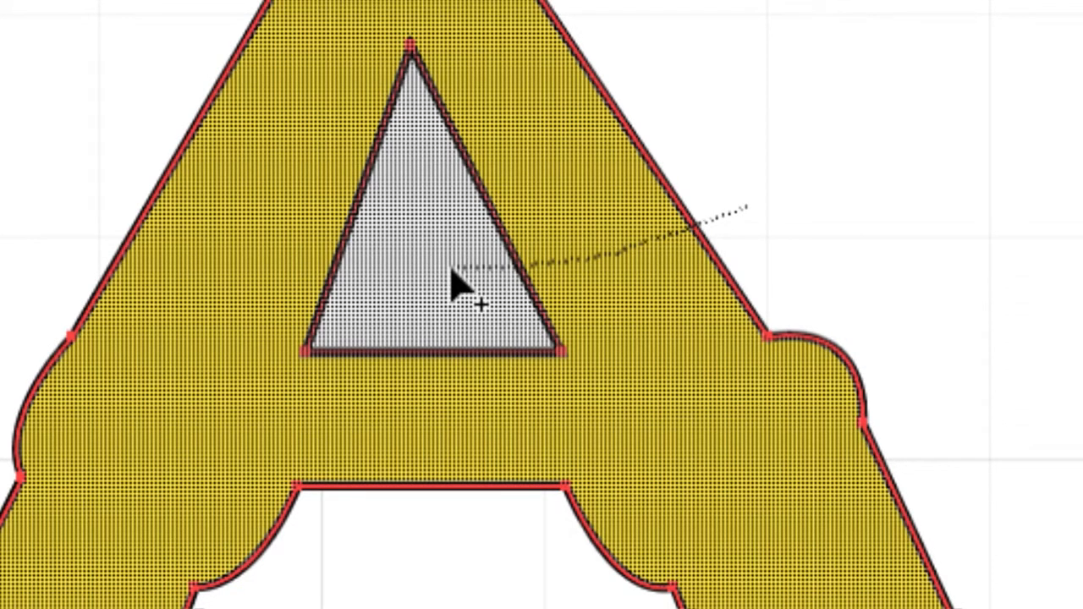
drag(451, 270, 451, 271)
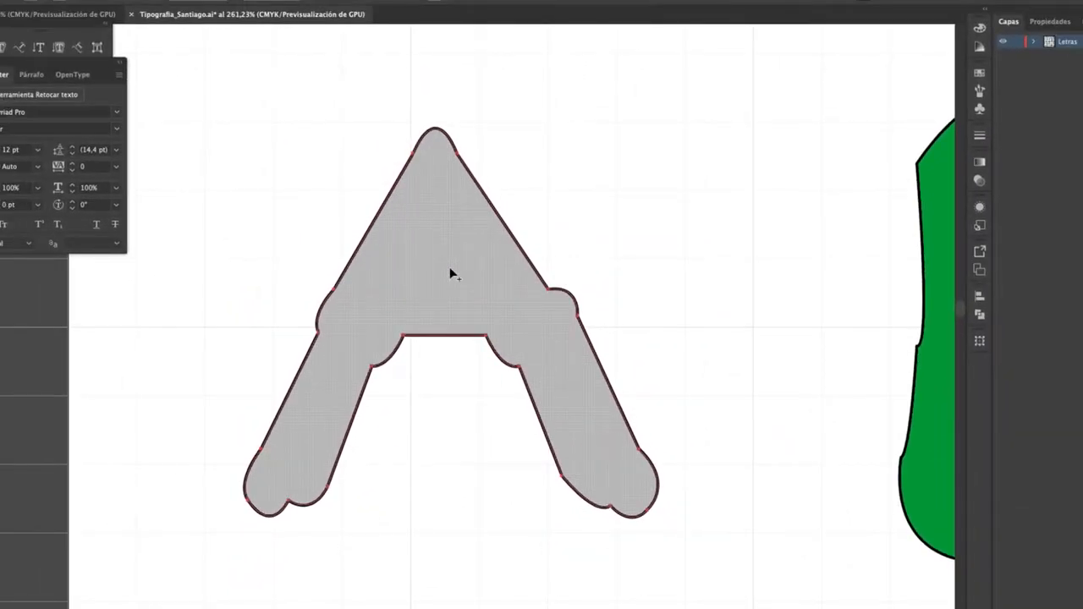
key(ctrl+z)
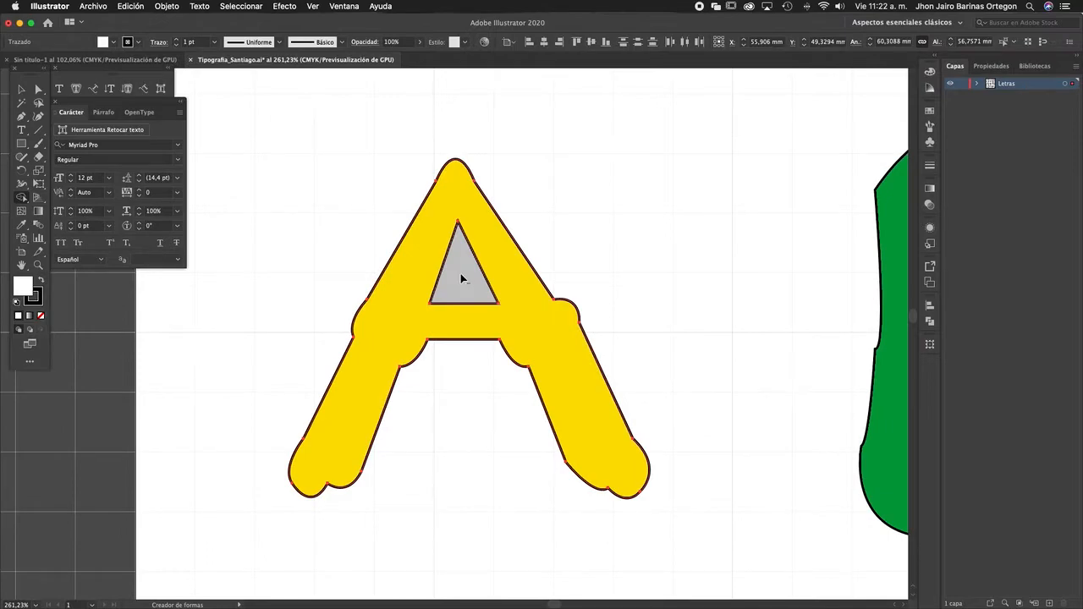
Subtract the inner triangle from the letter A with the Shape Builder to leave a real hole.
alt+click(455, 289)
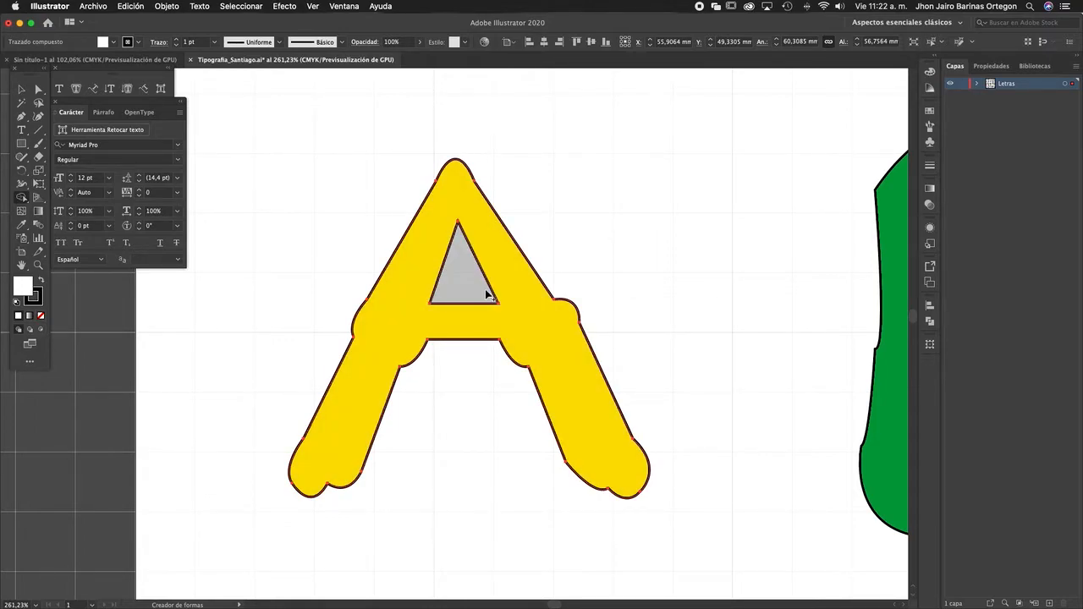
key(v)
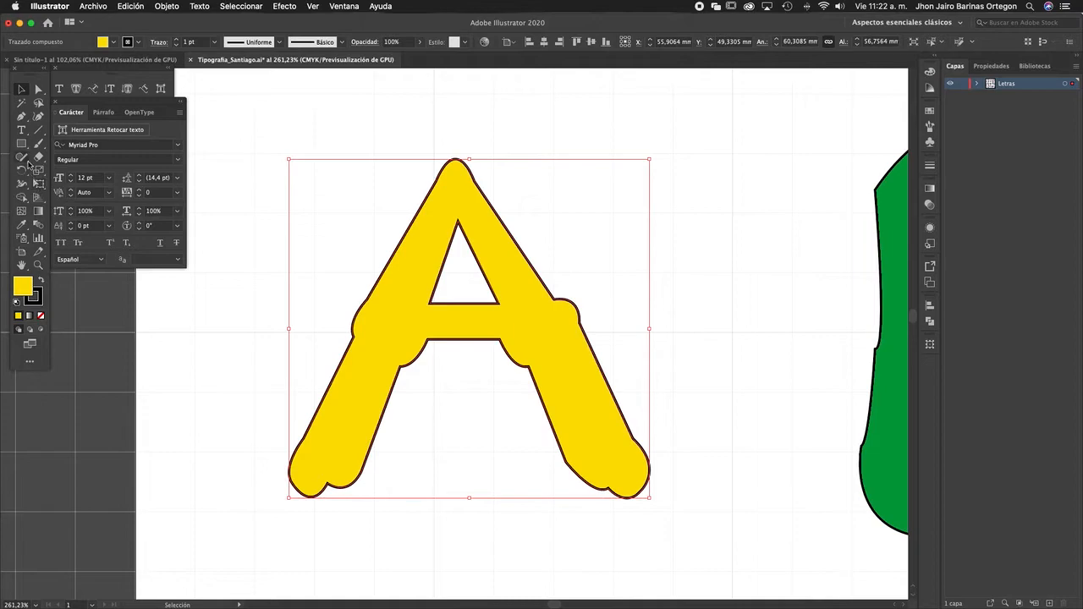
Draw a rectangle about 89 by 69 mm covering the letter A.
click(21, 143)
drag(208, 127, 741, 538)
key(v)
Fill the rectangle over the letter A with bright red and send it to the back.
double_click(15, 287)
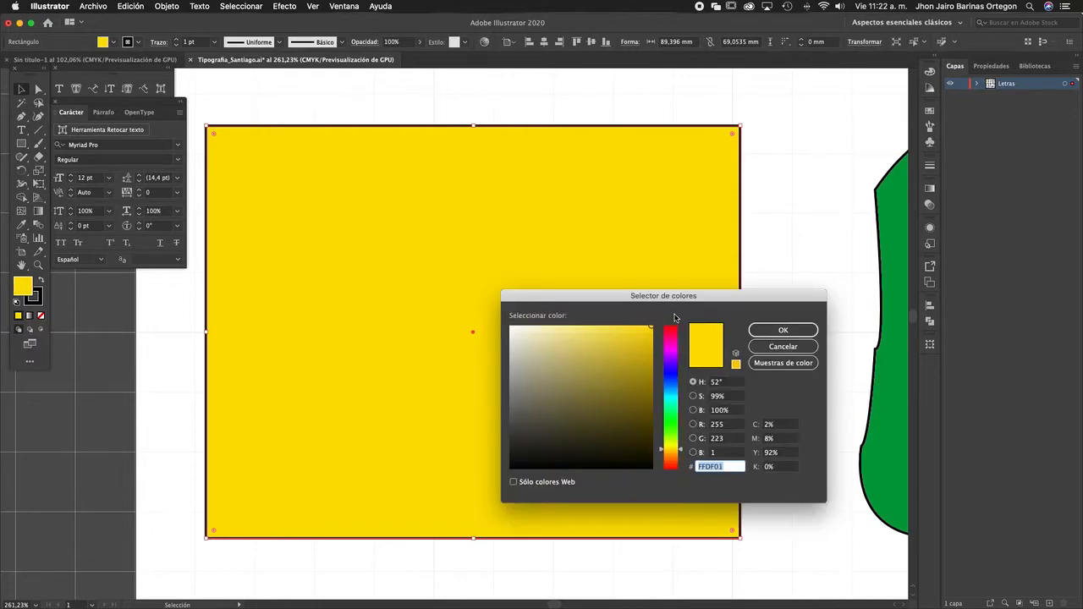
click(674, 327)
click(772, 328)
right_click(633, 290)
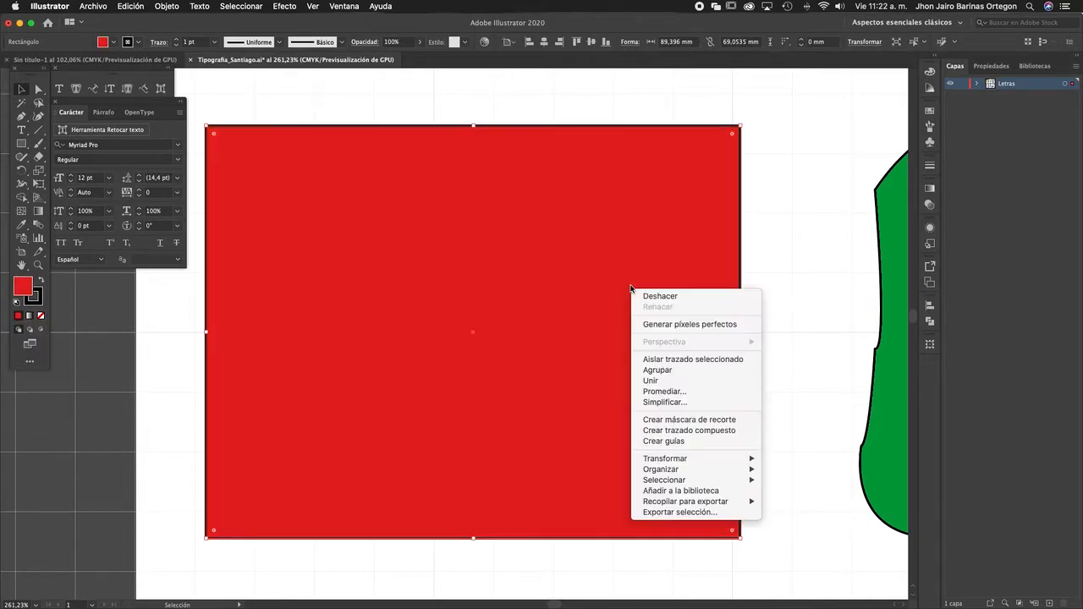
mouse_move(673, 470)
click(792, 493)
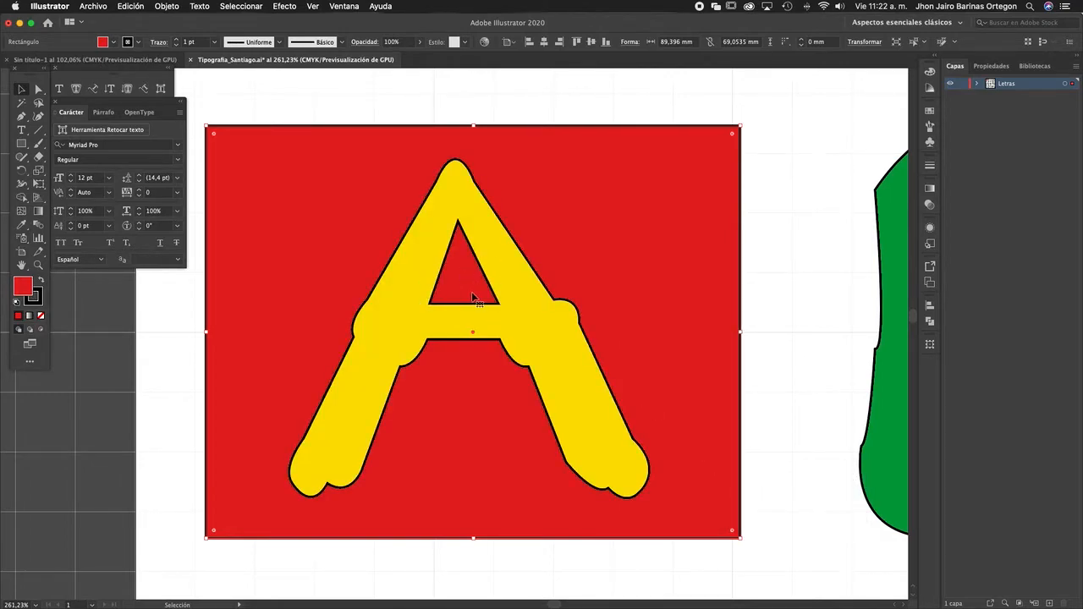
Remove the black stroke from the letter A and keep its yellow fill.
click(530, 310)
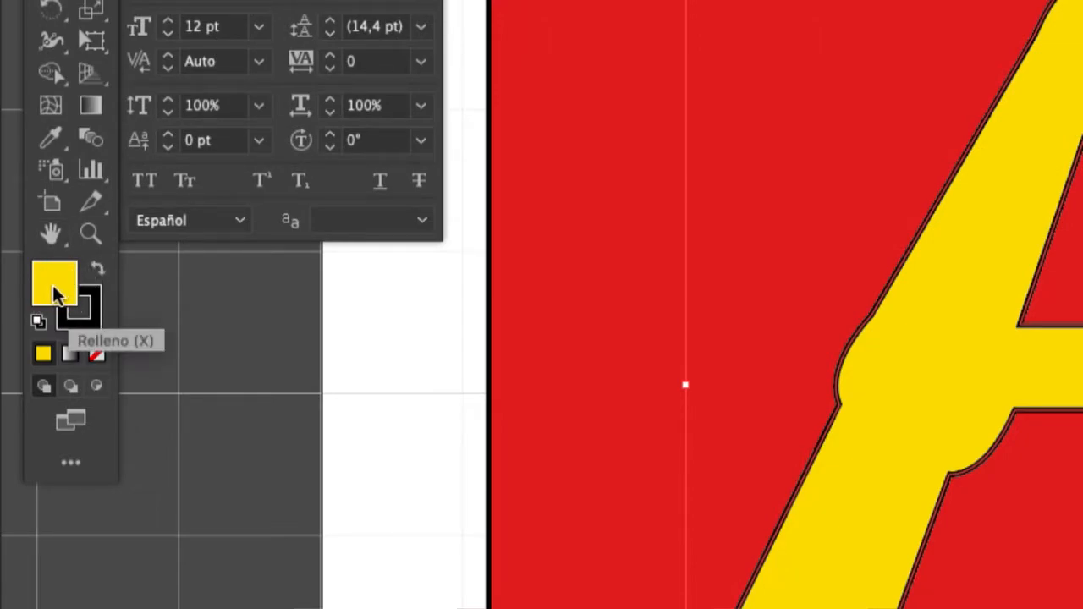
click(98, 321)
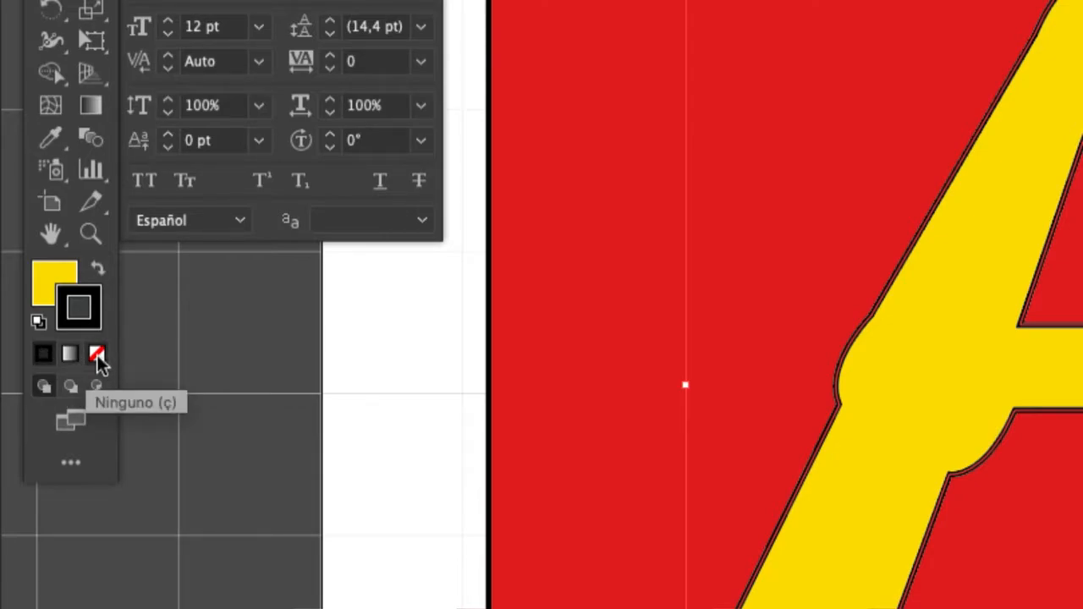
click(65, 283)
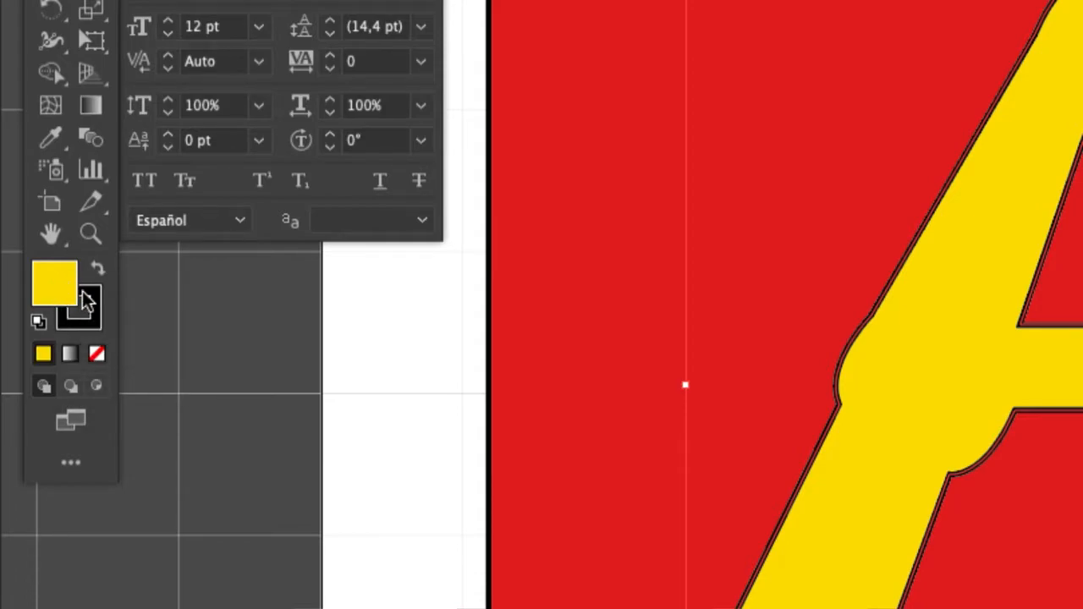
click(82, 296)
click(41, 285)
click(88, 298)
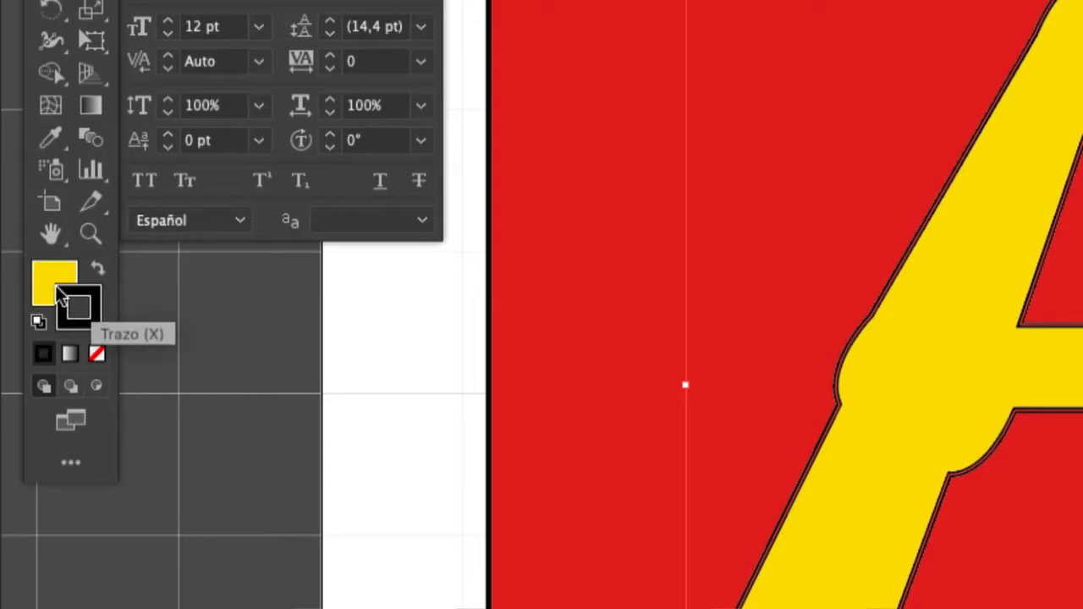
click(52, 279)
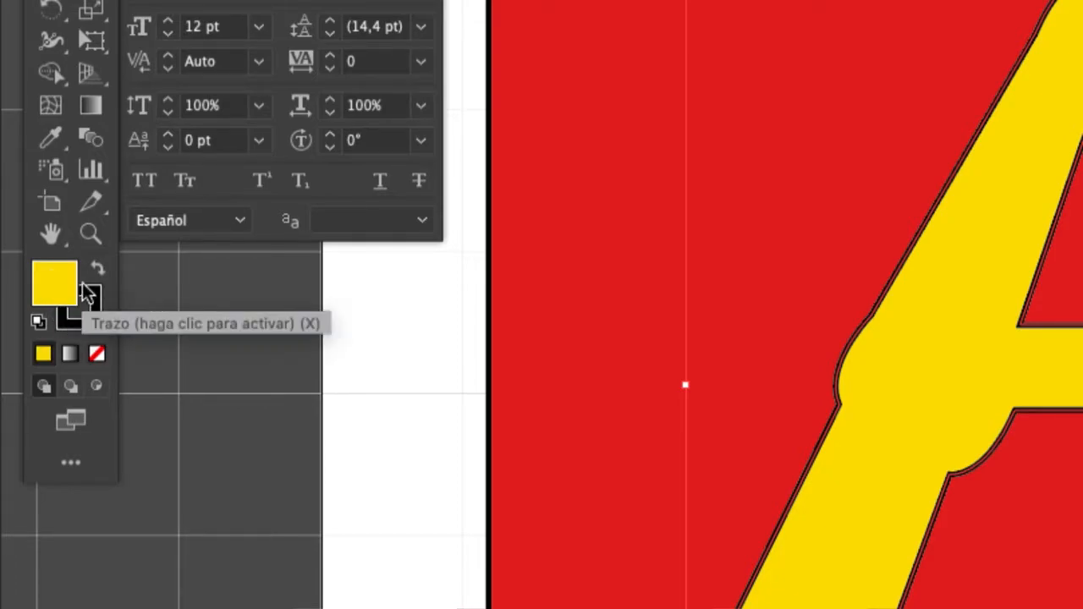
click(87, 293)
click(44, 276)
click(88, 289)
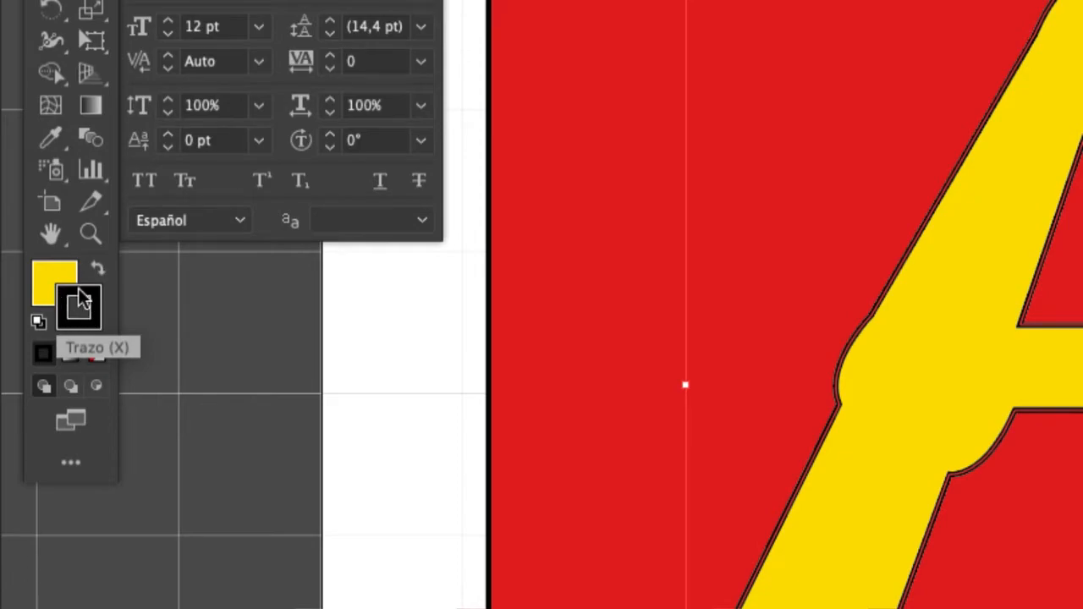
click(97, 357)
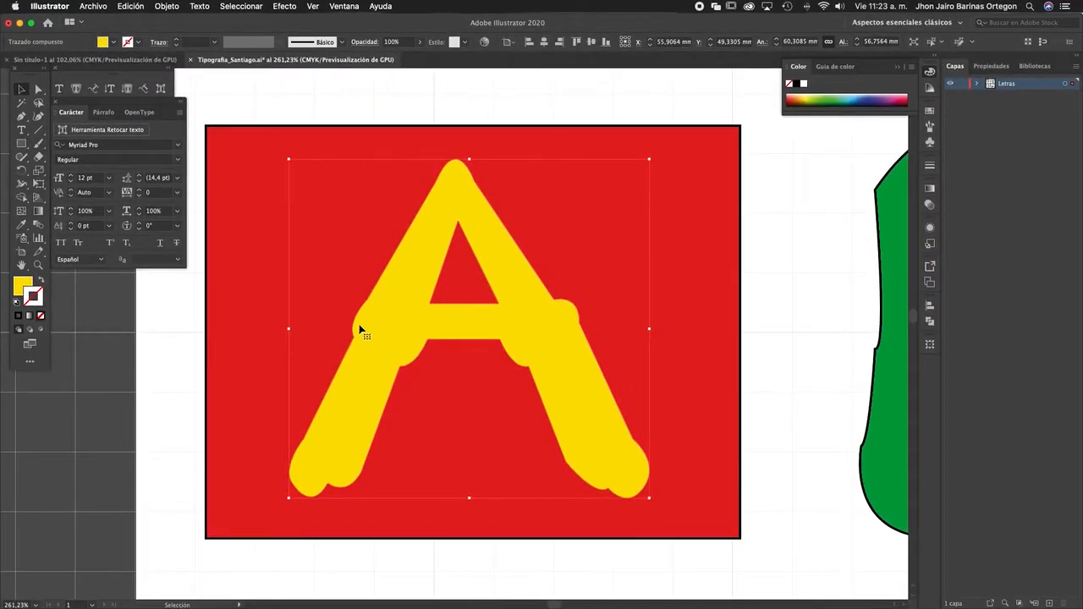
Delete the red rectangle behind the letter A.
click(316, 156)
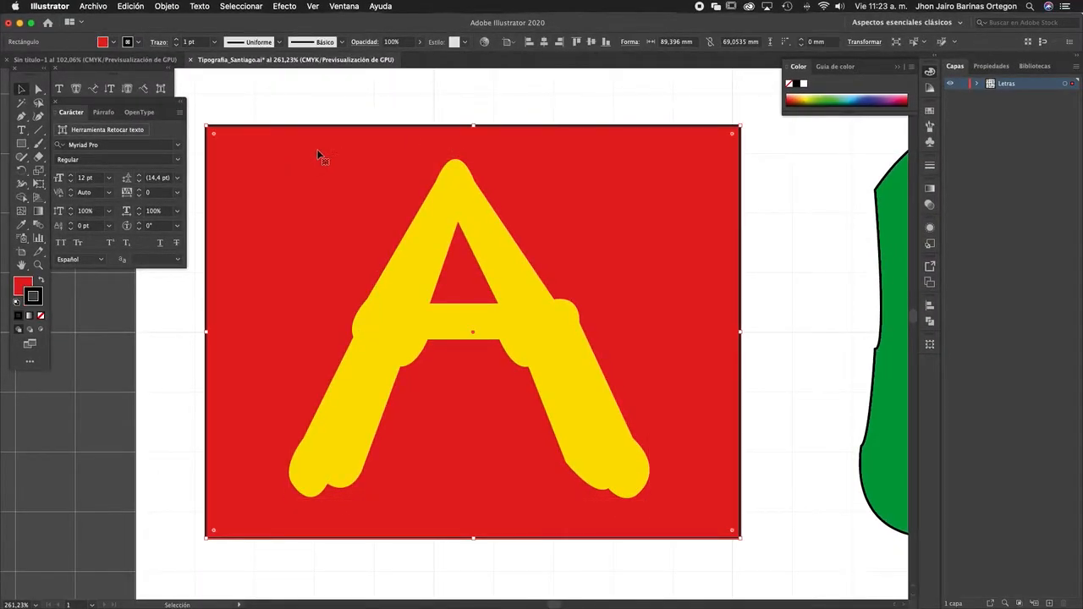
click(518, 273)
click(514, 142)
key(Delete)
Place the letter A in the artboard's upper-left corner and scale it to about 50 mm wide by 47 mm high.
click(496, 196)
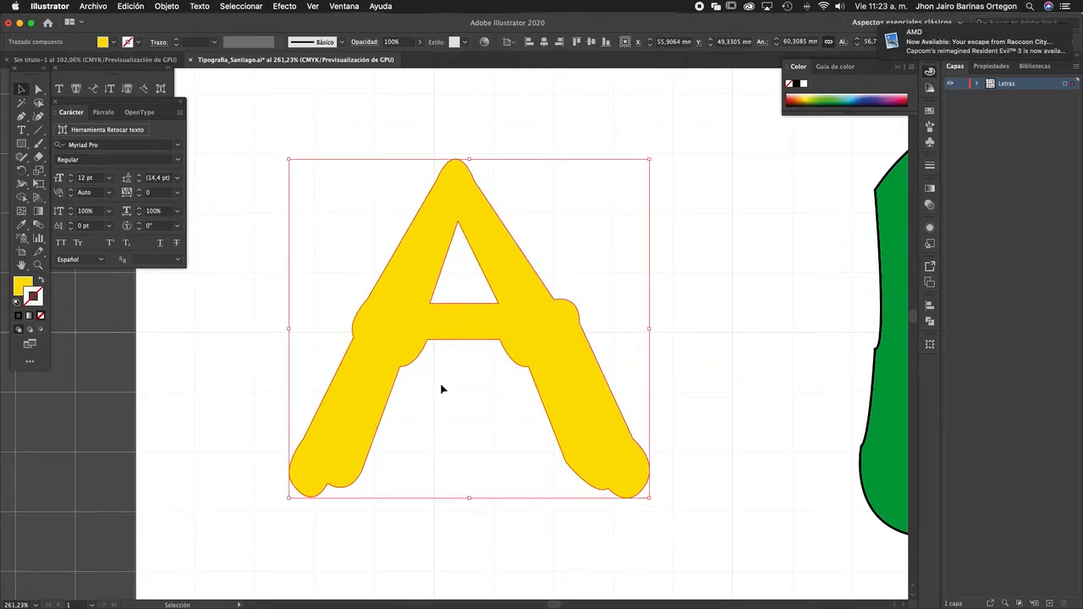
drag(499, 336, 380, 319)
key(z)
key(space)
drag(499, 364, 439, 291)
key(v)
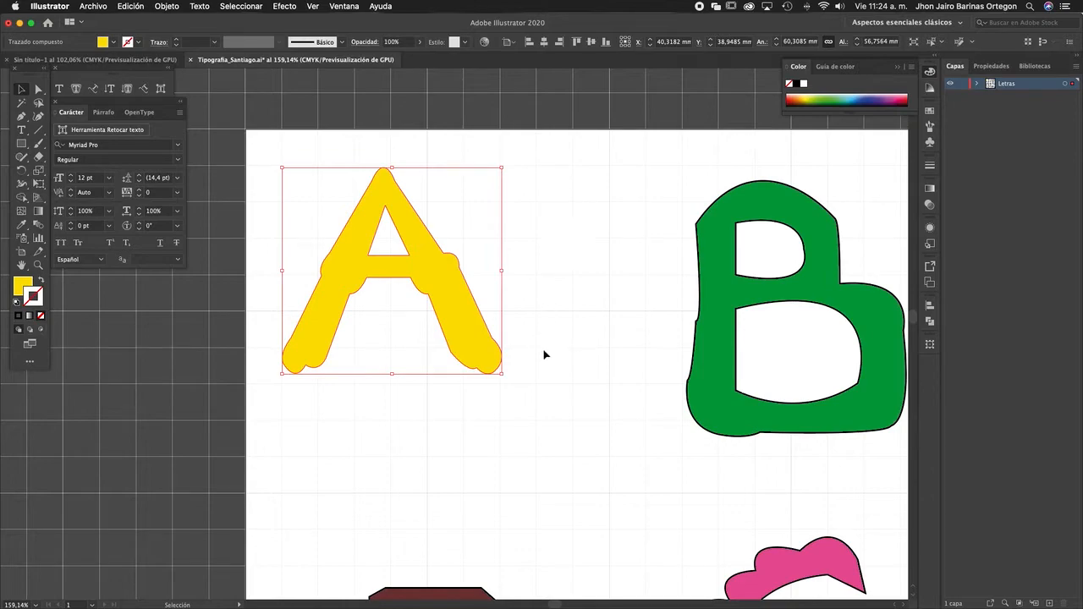
drag(504, 373, 428, 304)
drag(284, 167, 244, 132)
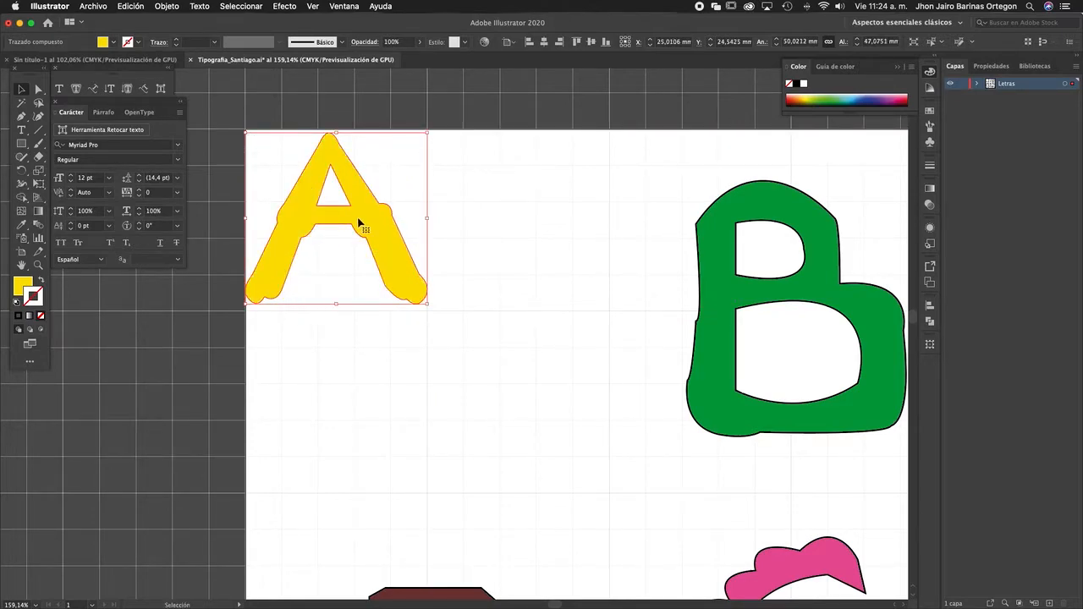
Move the letter A about 50 mm right and 49 mm down, into the next grid cell diagonally below.
click(467, 248)
key(space)
drag(408, 284, 510, 334)
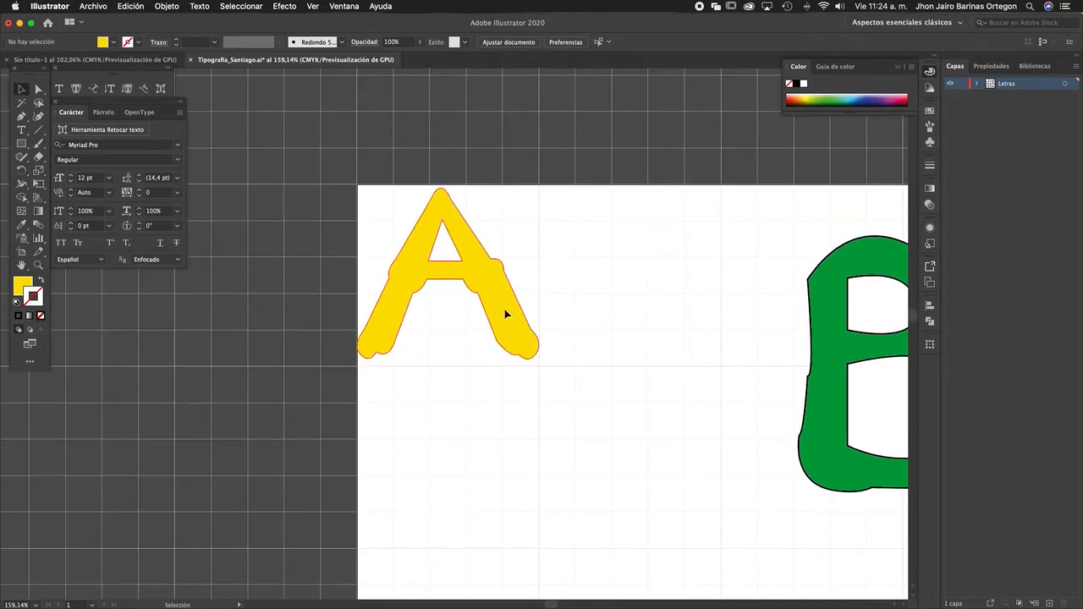
click(506, 311)
key(super+space)
drag(499, 298, 540, 362)
key(space)
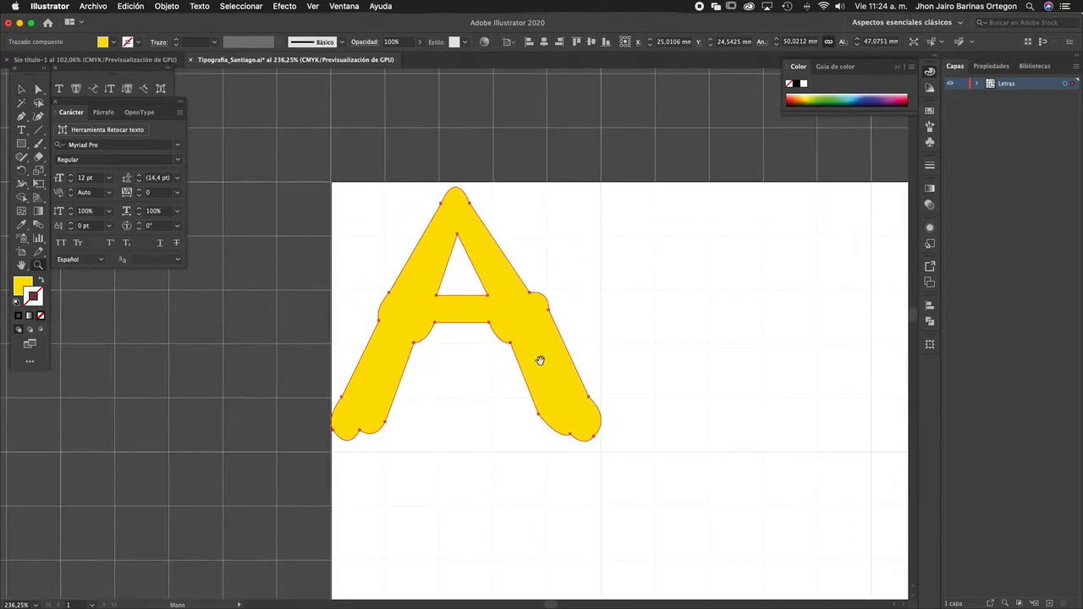
key(v)
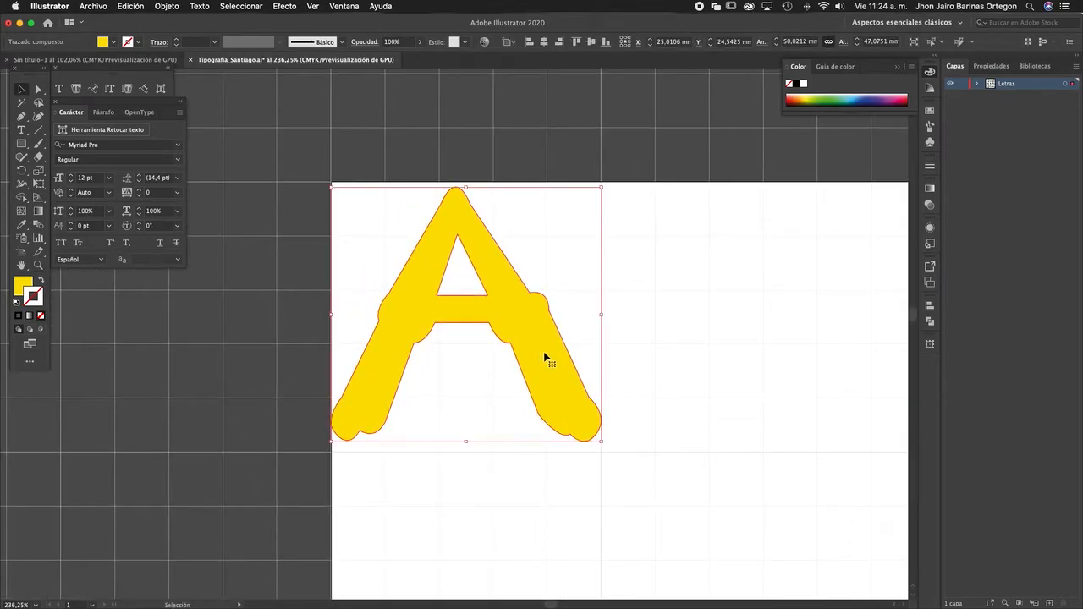
key(space)
drag(617, 313, 363, 140)
drag(292, 214, 513, 444)
key(space)
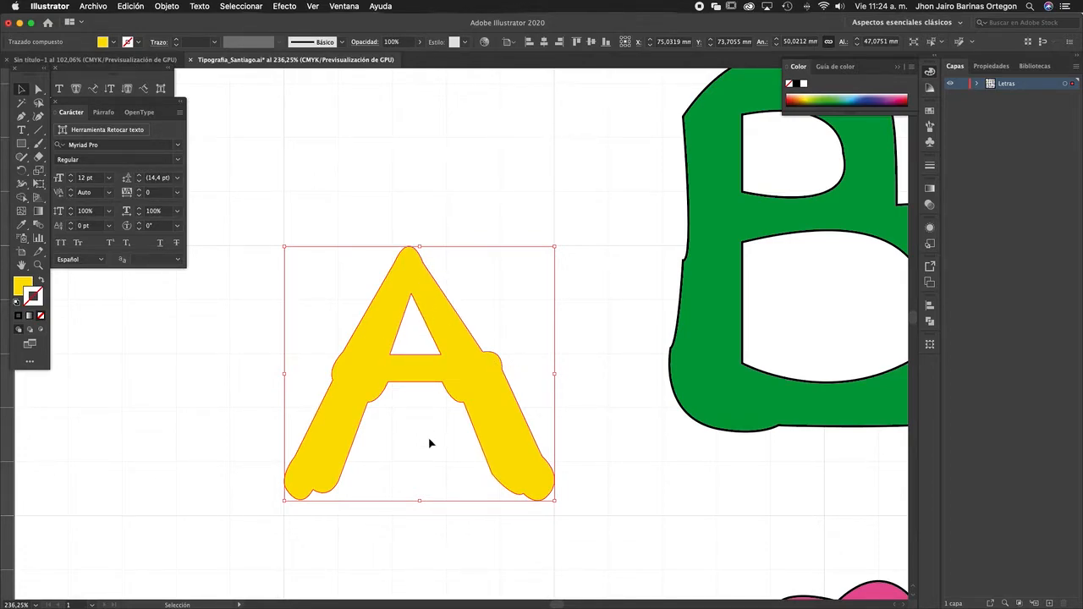
Stretch the letter A downward to the grid line, making it about 49.8 mm high without changing its width.
drag(420, 502, 422, 517)
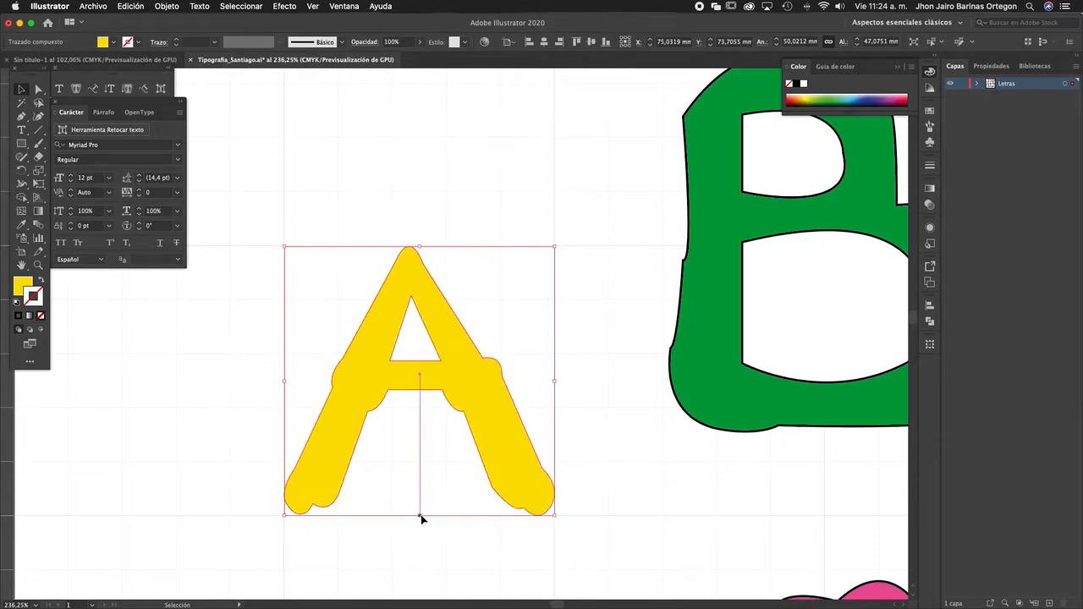
drag(420, 246, 421, 247)
click(568, 390)
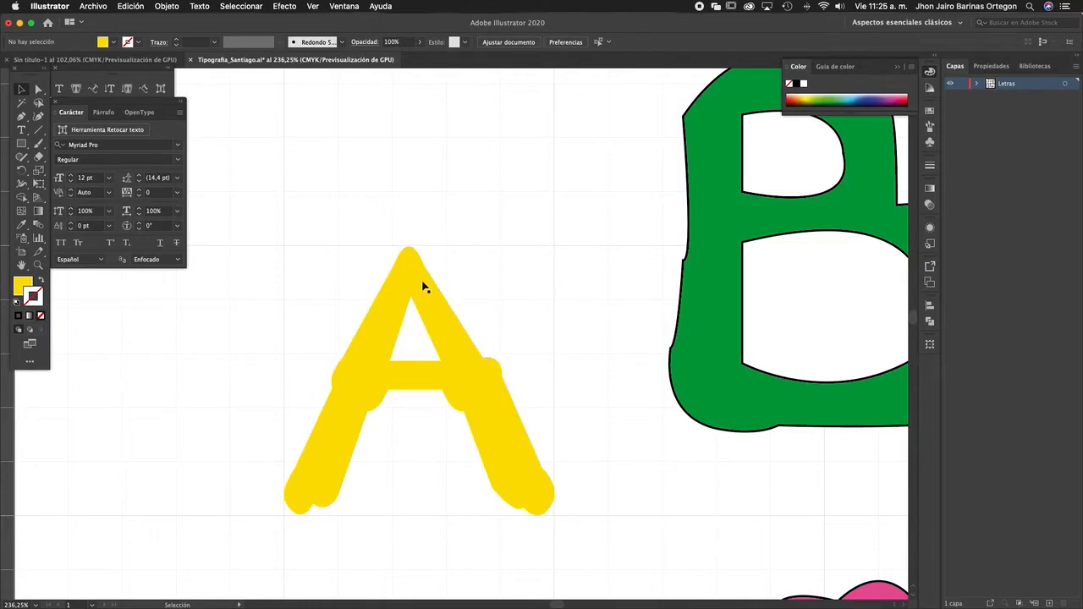
Draw a rectangle about 30 mm wide by 53 mm high covering the right half of the letter A.
drag(435, 380, 424, 314)
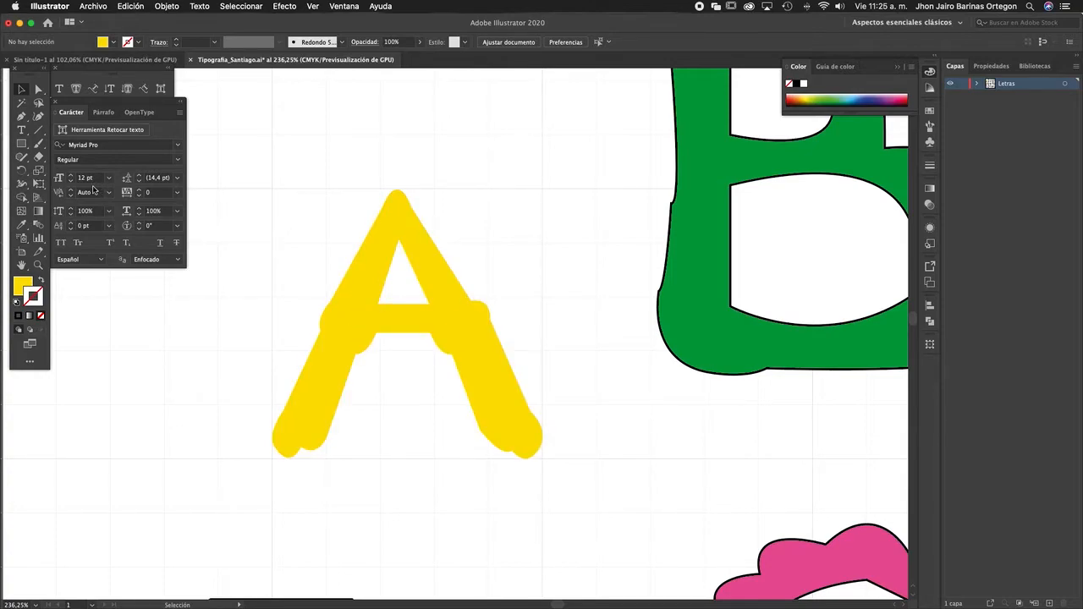
click(21, 143)
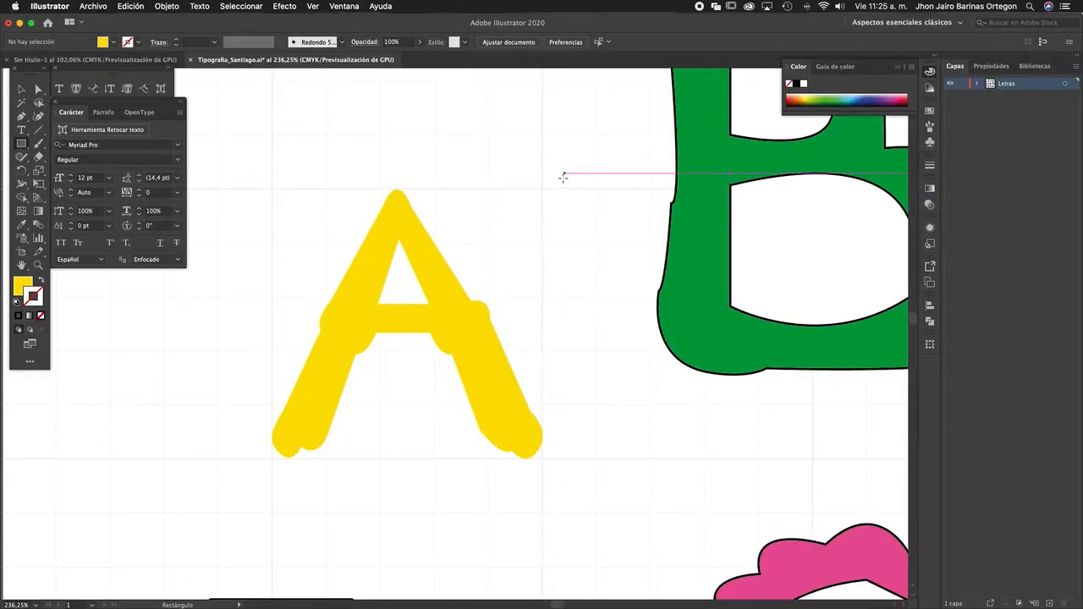
drag(563, 177, 399, 467)
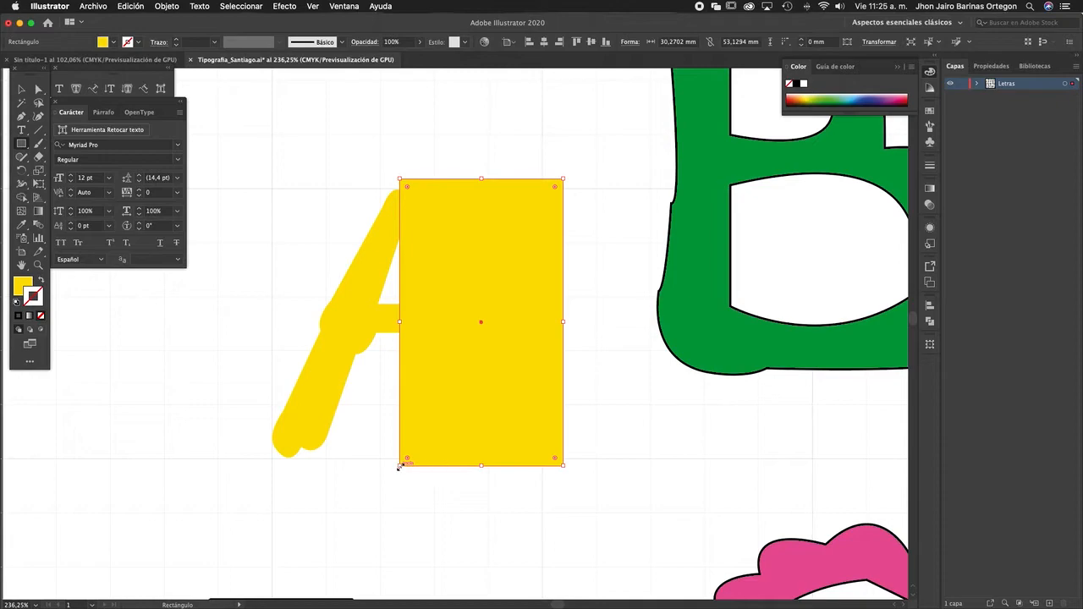
key(v)
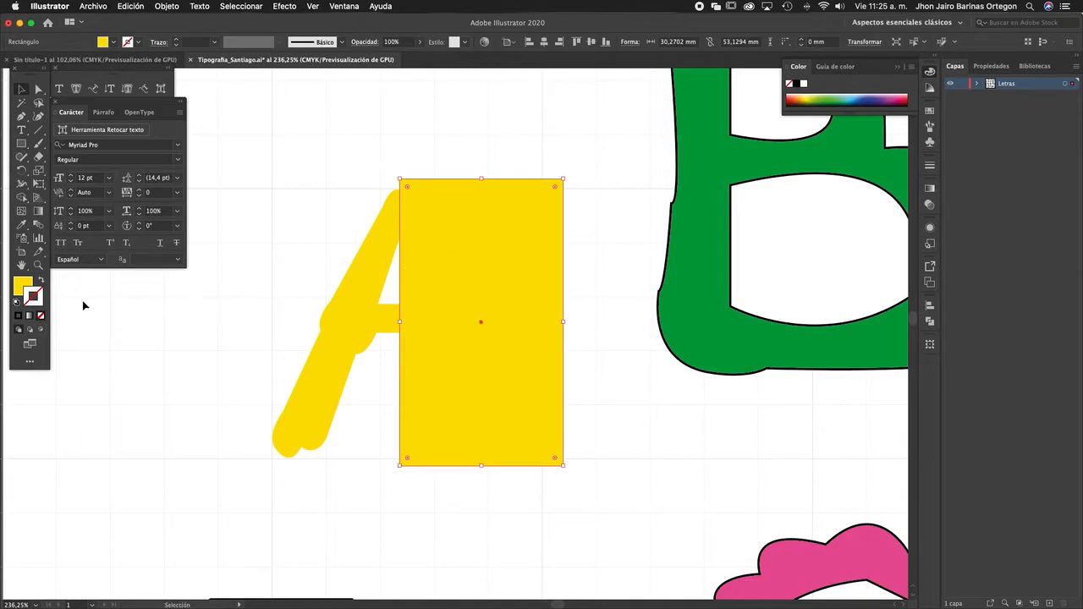
Fill the rectangle with the green sampled from the letter B and remove its stroke.
key(i)
click(736, 346)
key(v)
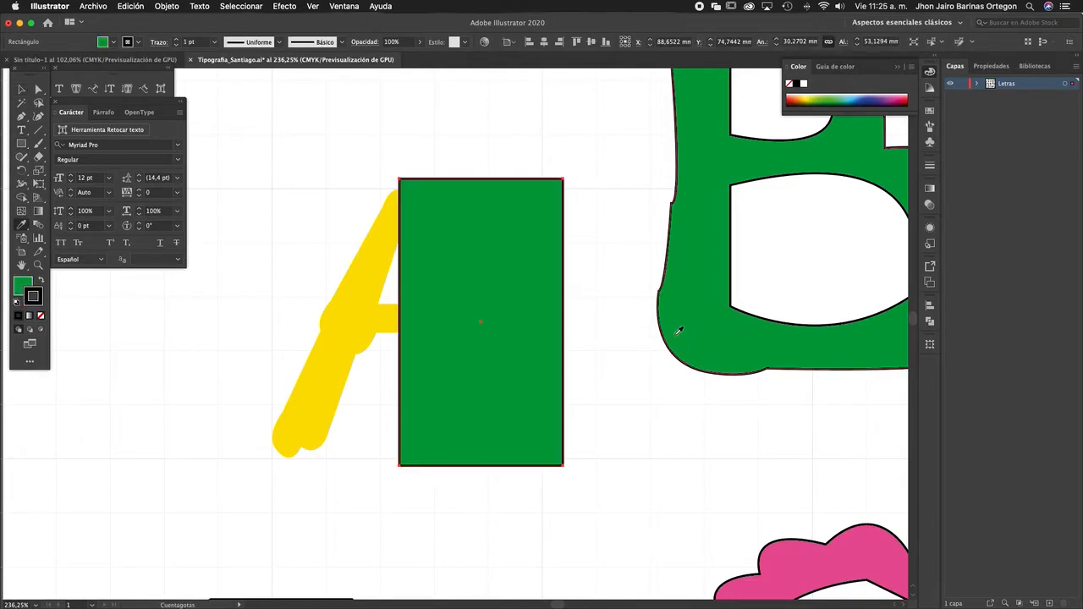
click(41, 315)
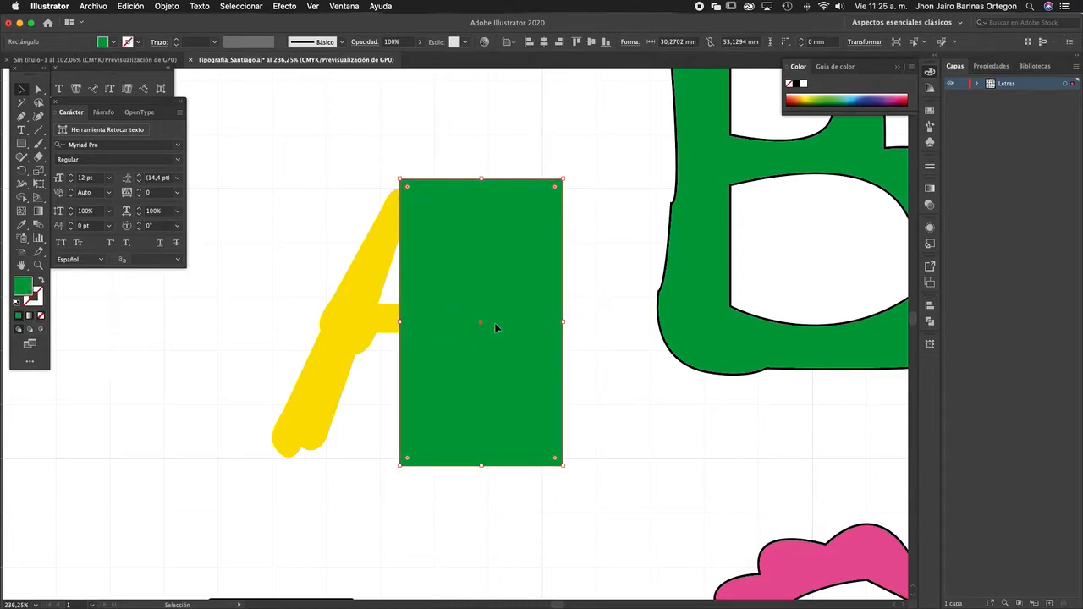
Examine where the green rectangle's left edge divides the letter A.
click(378, 250)
key(z)
drag(406, 217, 454, 191)
key(space)
key(v)
key(z)
key(v)
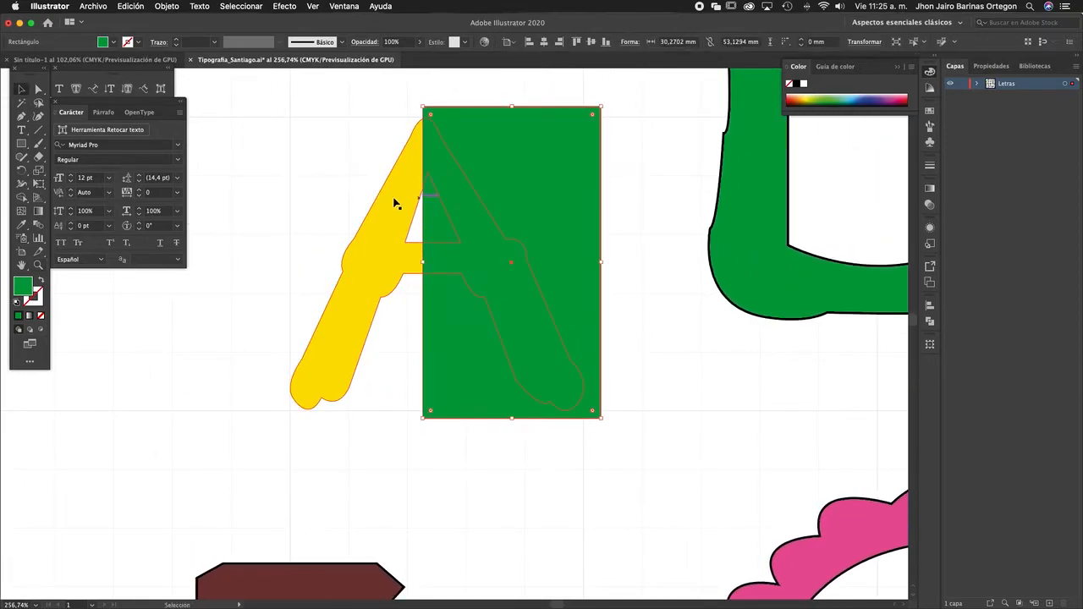
click(403, 196)
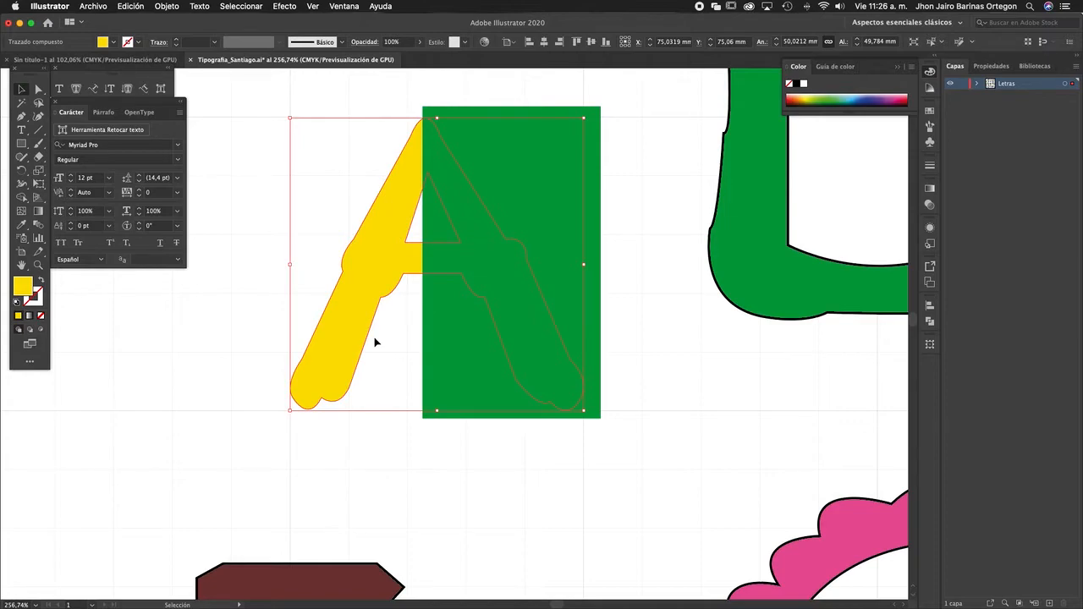
Look over all the letters on the artboard down to the last row and return to the letter A.
key(z)
drag(542, 370, 429, 347)
key(space)
drag(523, 414, 388, 250)
drag(563, 364, 471, 330)
key(space)
drag(688, 394, 481, 337)
key(space)
drag(589, 339, 514, 276)
key(space)
drag(517, 367, 514, 312)
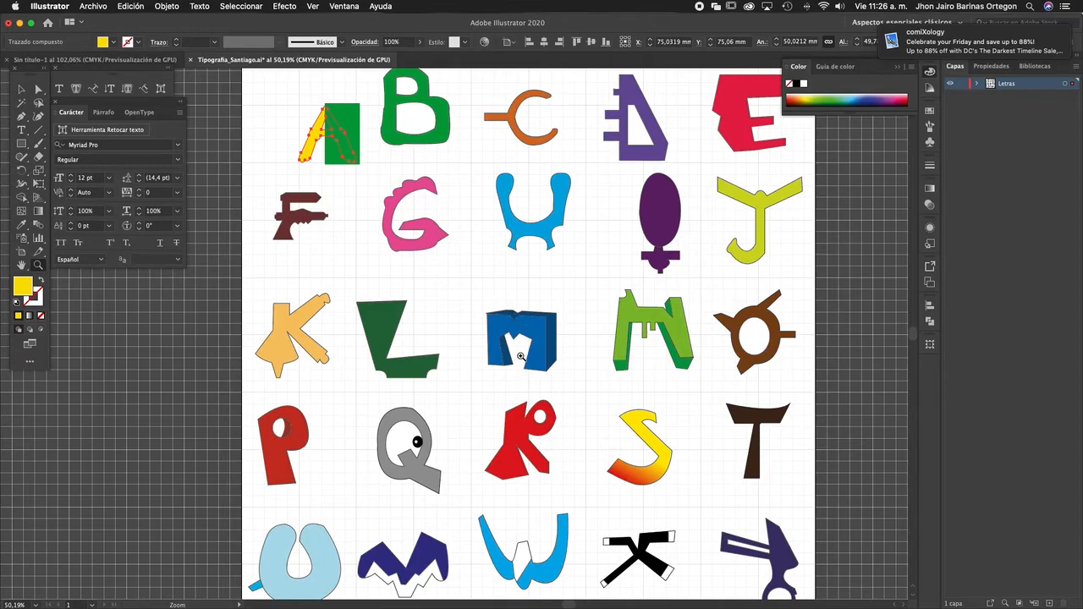
drag(545, 417, 506, 248)
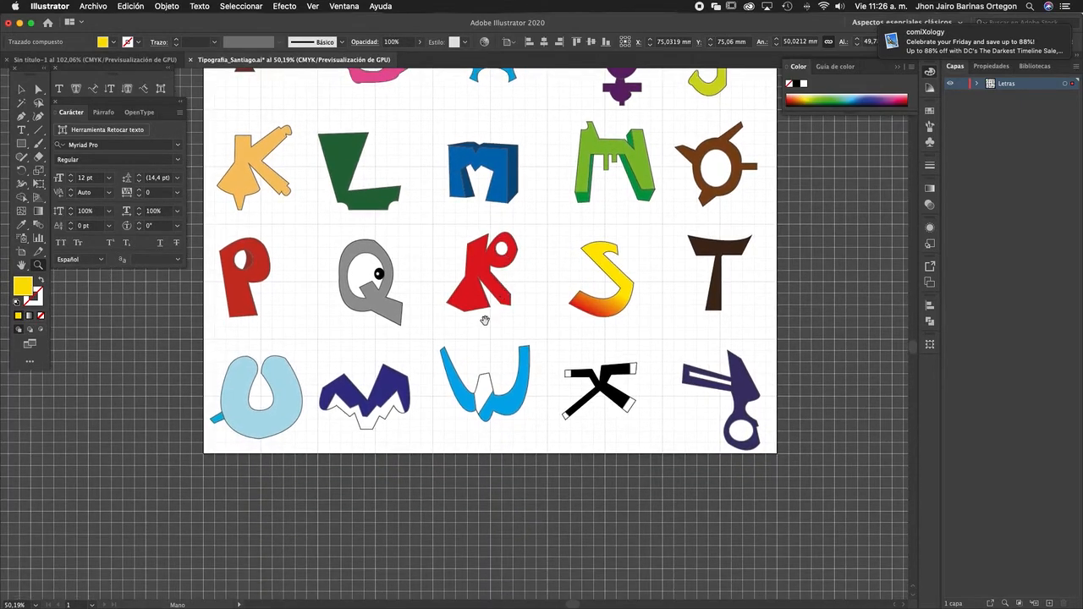
drag(485, 319, 524, 304)
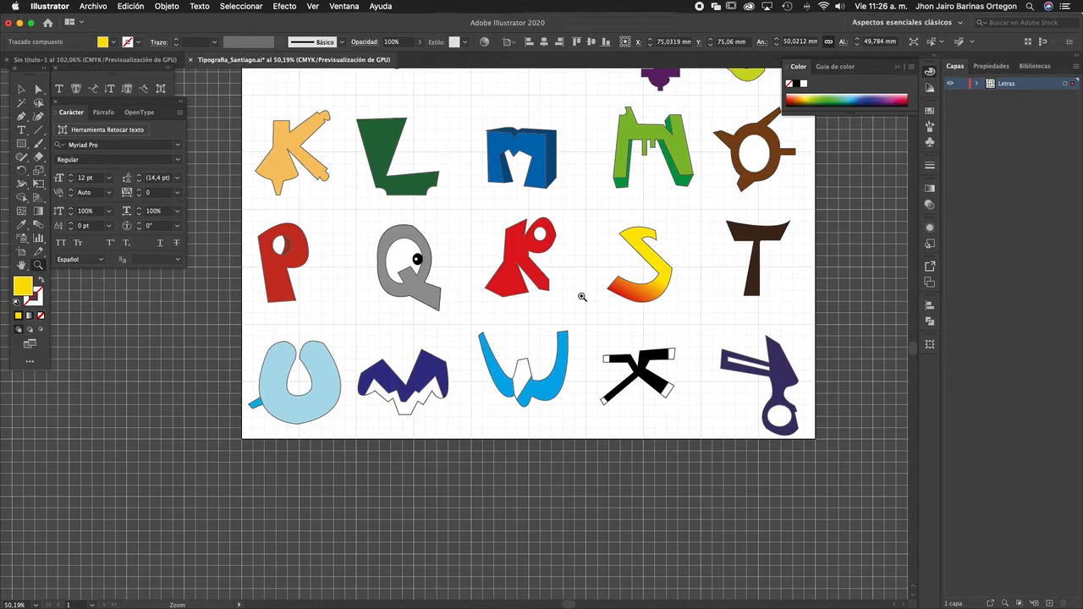
drag(423, 145, 503, 459)
drag(370, 265, 450, 336)
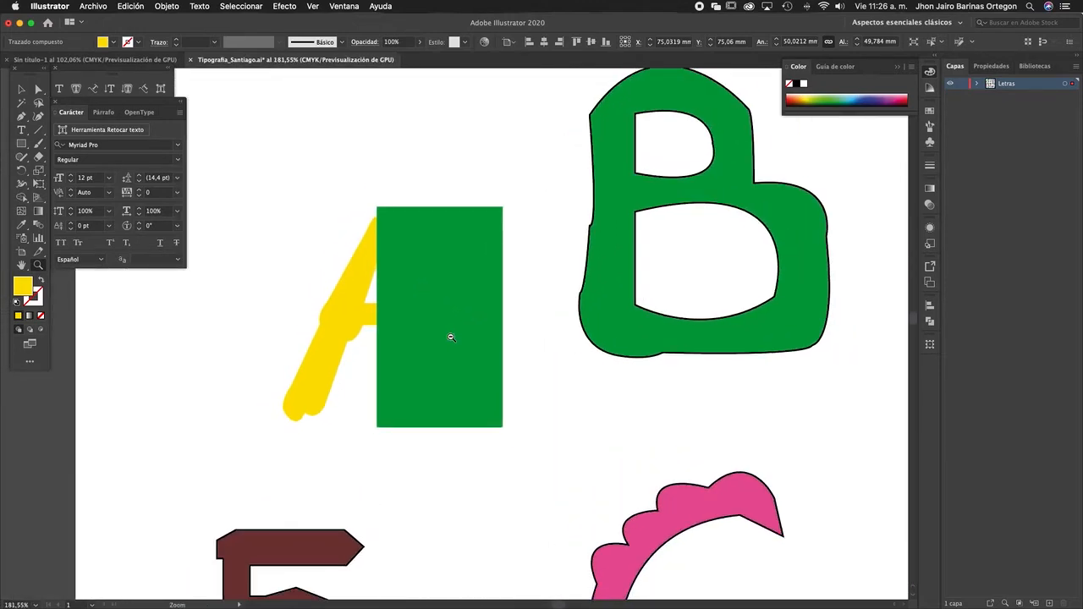
drag(353, 159, 498, 379)
key(space)
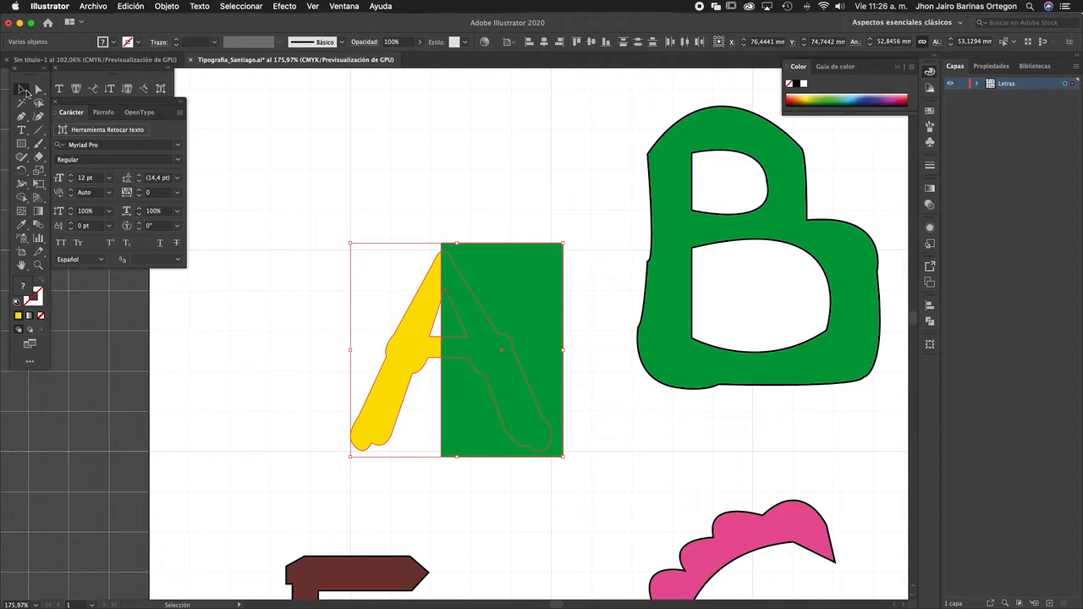
Remove the green rectangle and the right half of the letter A beneath it with the Shape Builder tool.
drag(299, 208, 570, 473)
click(23, 200)
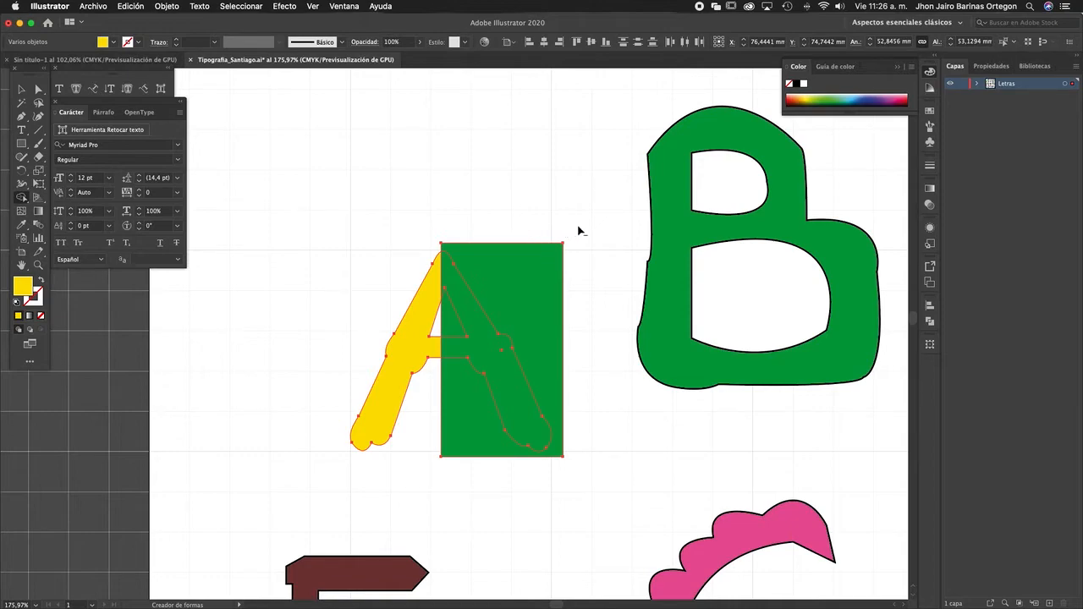
mouse_move(479, 226)
mouse_down()
mouse_move(455, 327)
mouse_move(466, 398)
mouse_up()
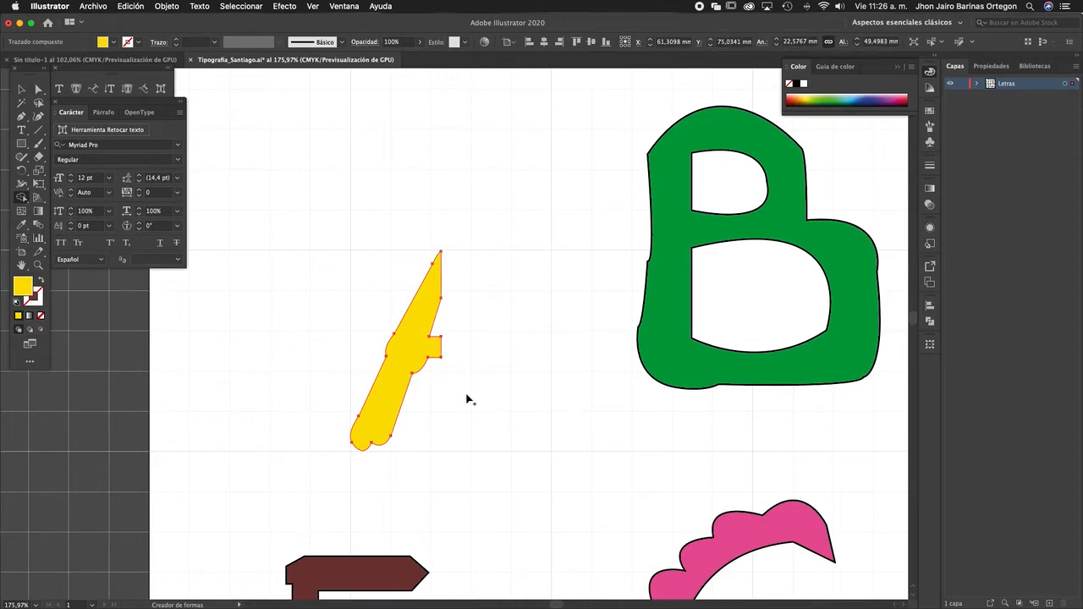
key(v)
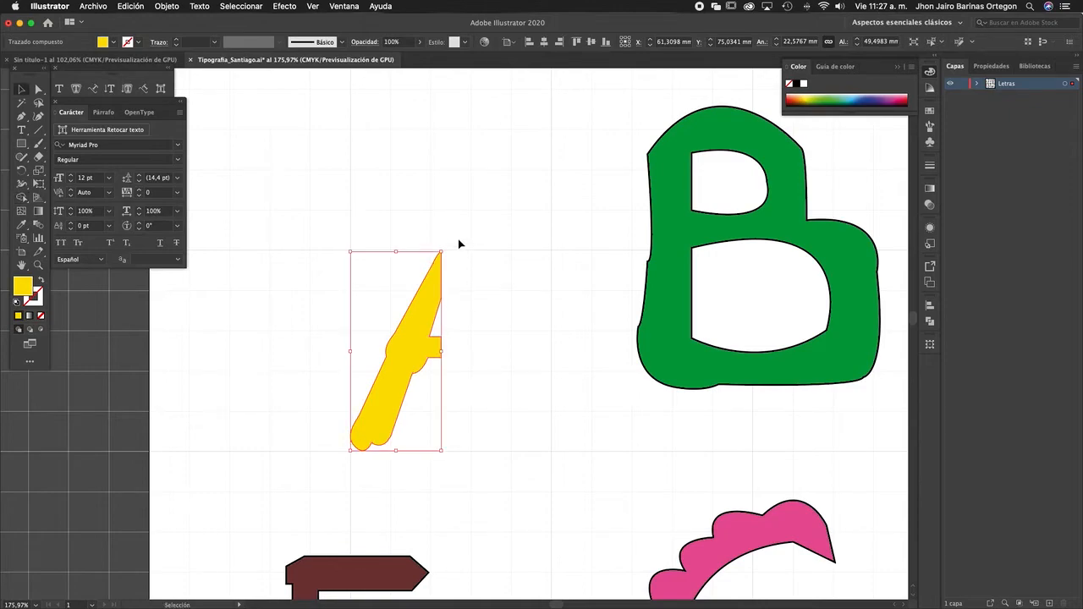
click(476, 290)
click(420, 354)
drag(407, 362, 439, 362)
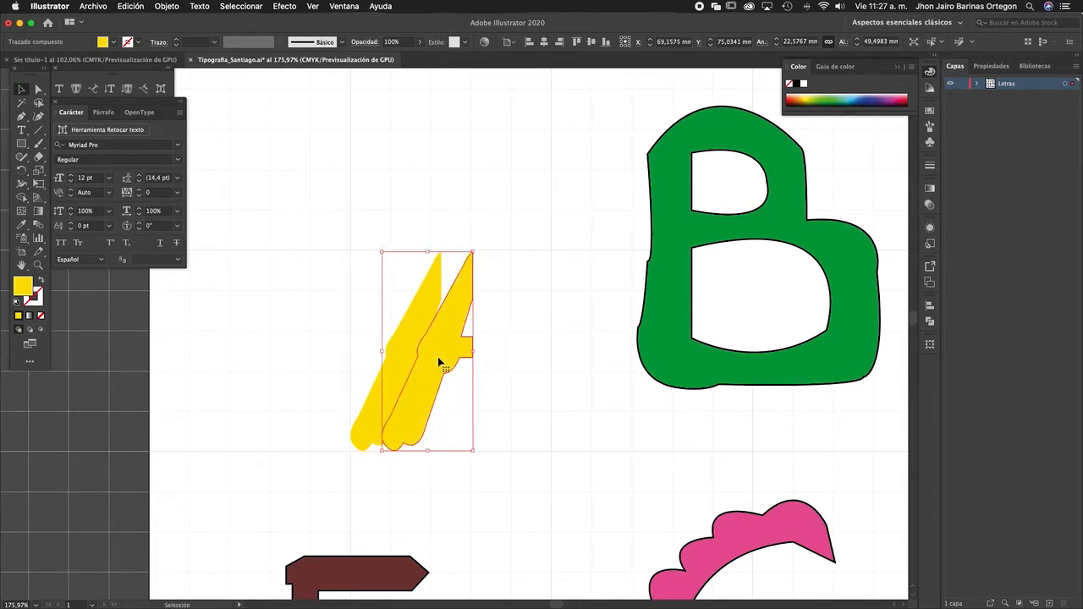
key(super+z)
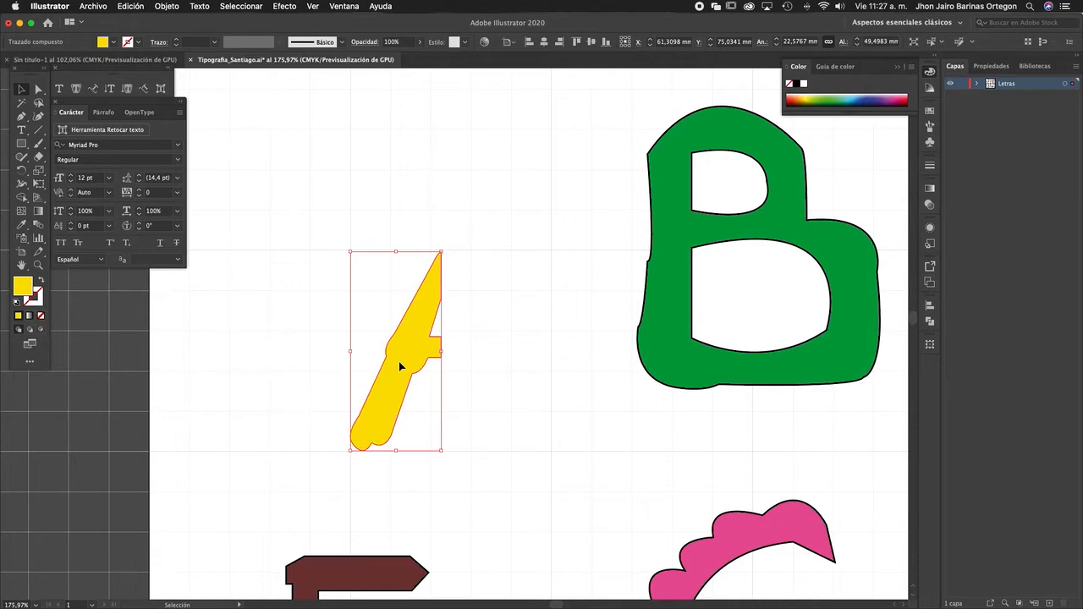
drag(401, 366, 502, 366)
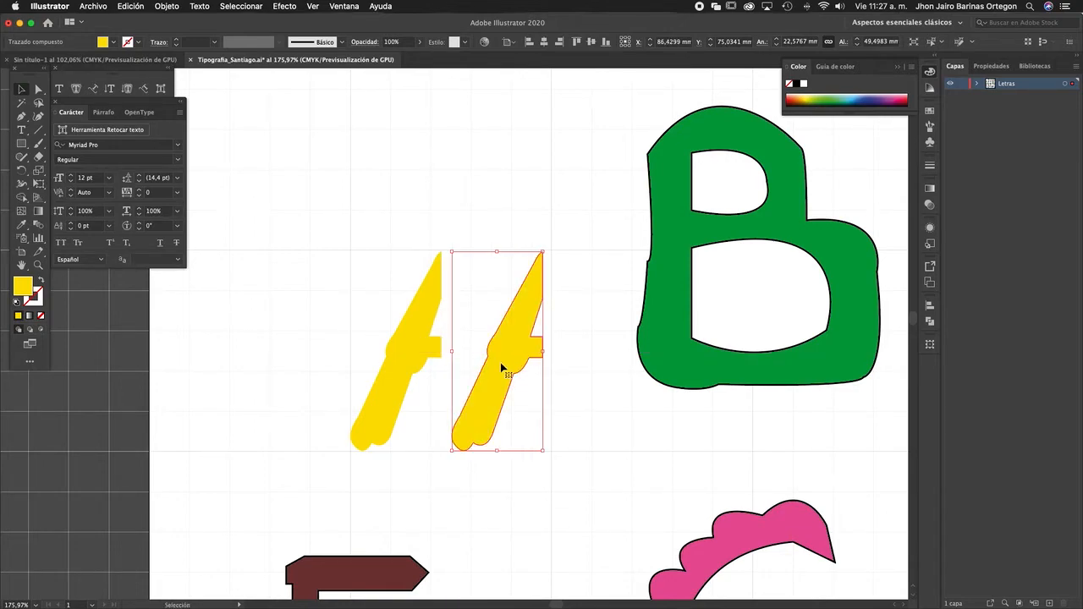
key(super+z)
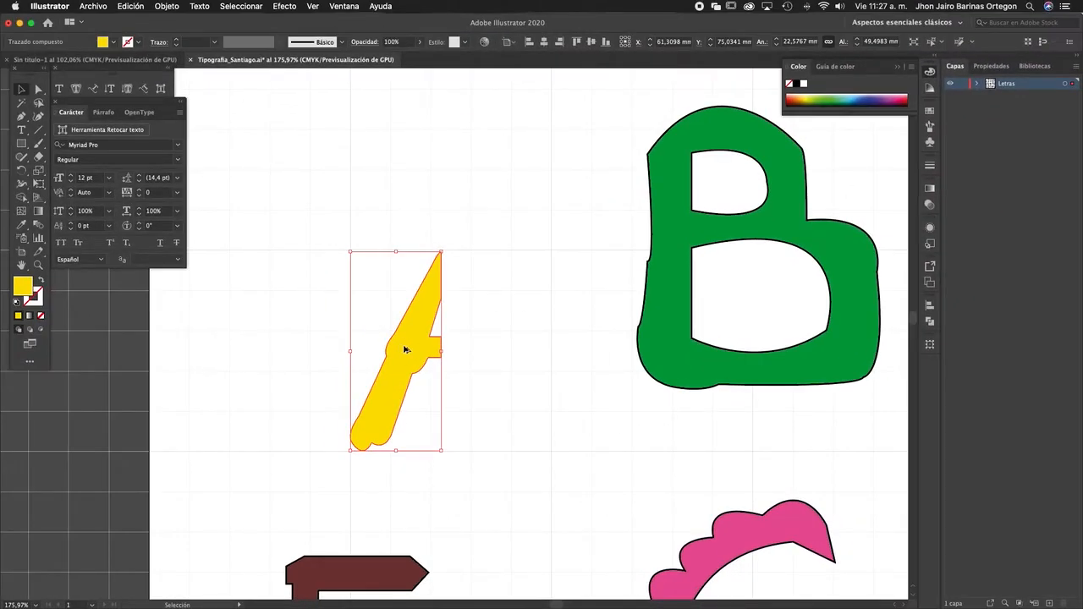
Duplicate the remaining half of the A about 24 mm to the right and reflect the copy across the vertical axis.
drag(408, 353, 506, 353)
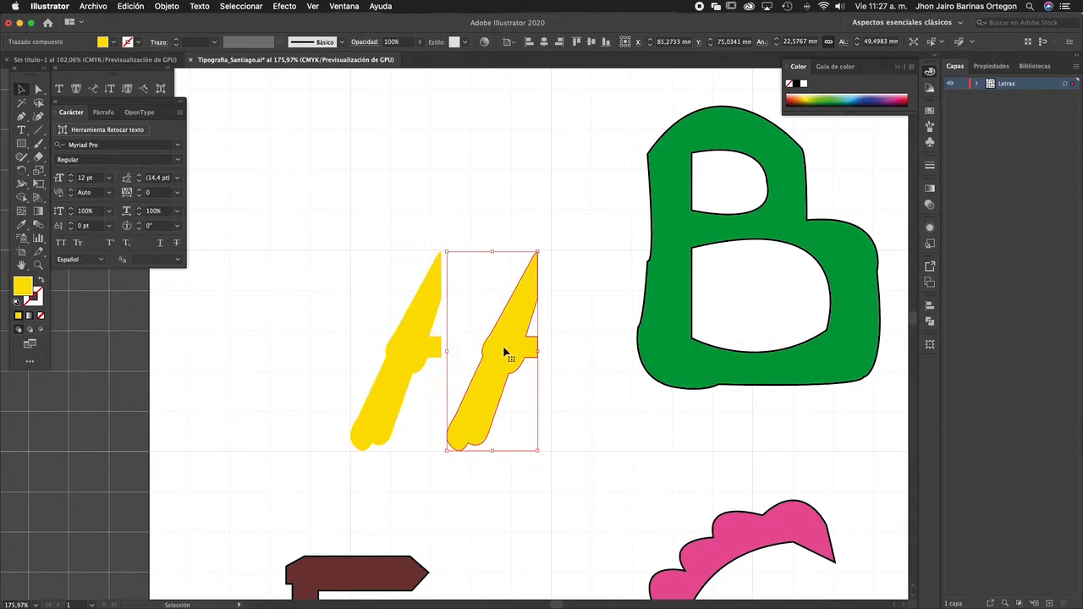
right_click(505, 353)
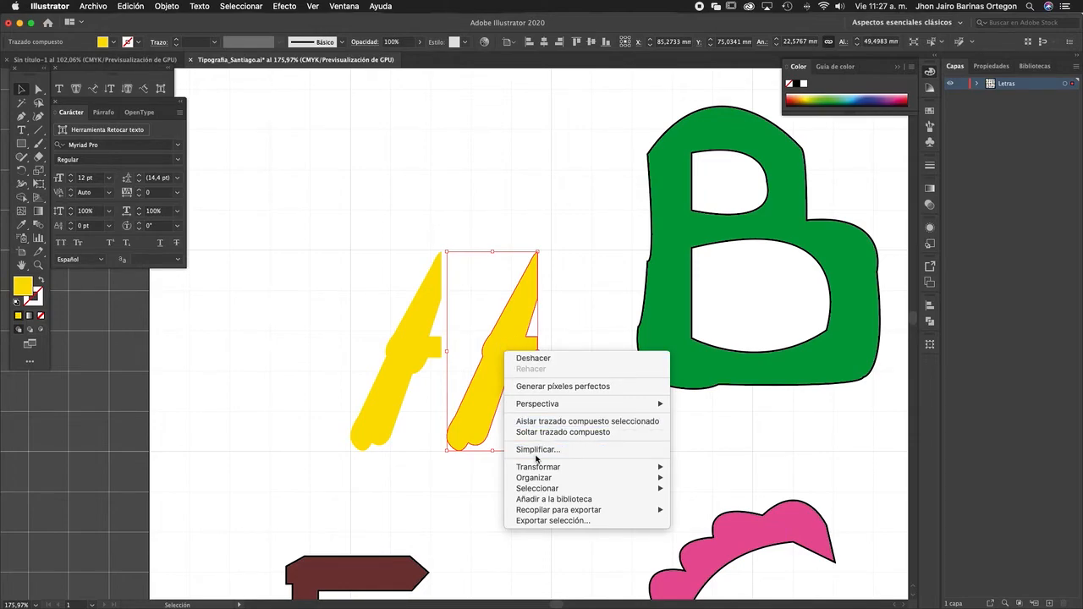
mouse_move(537, 471)
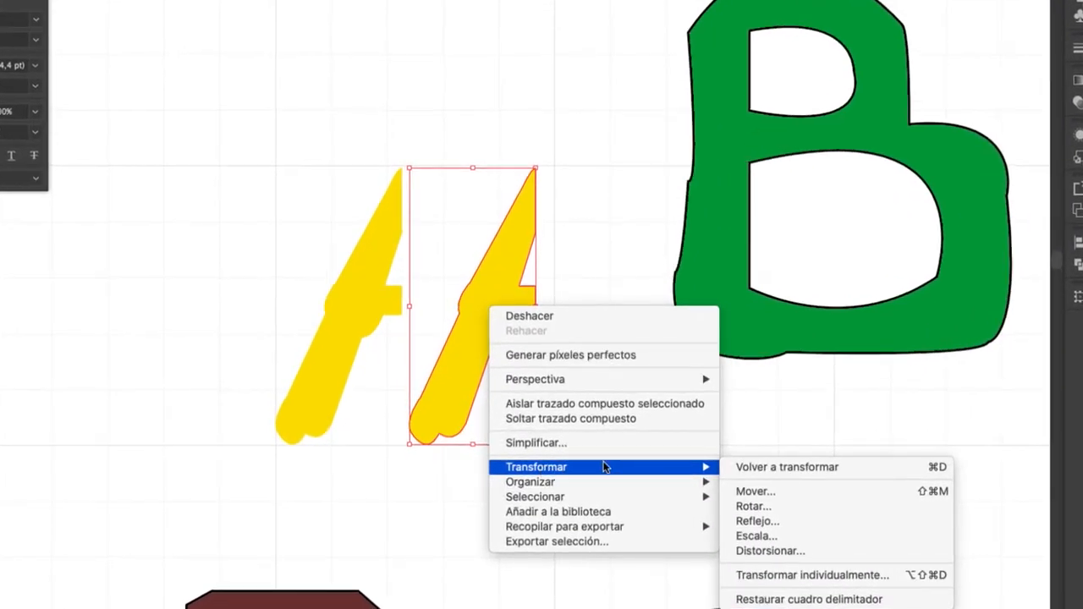
click(757, 523)
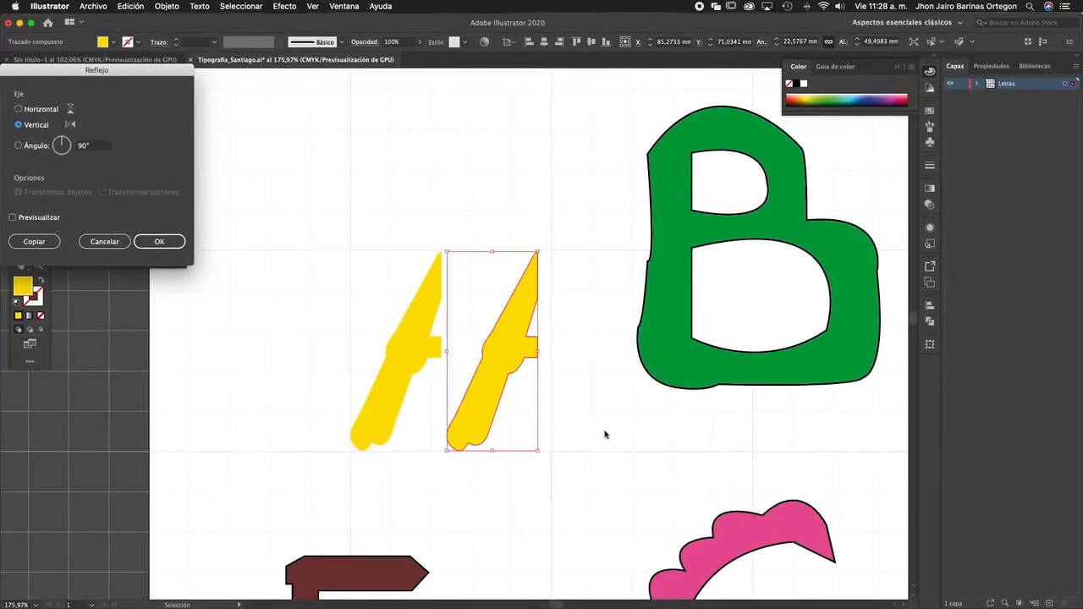
drag(108, 75, 661, 270)
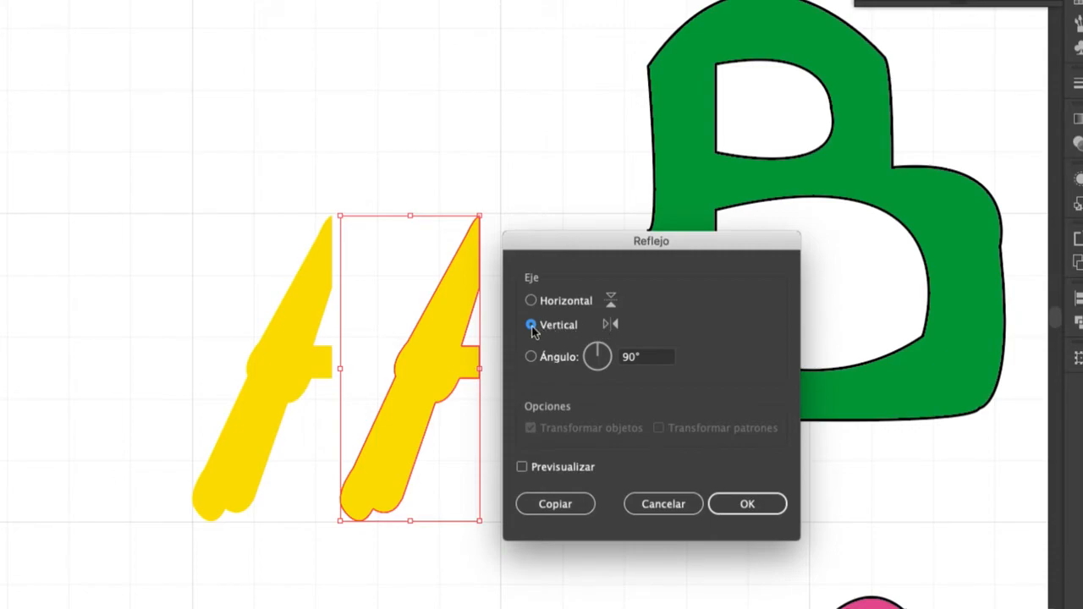
click(523, 468)
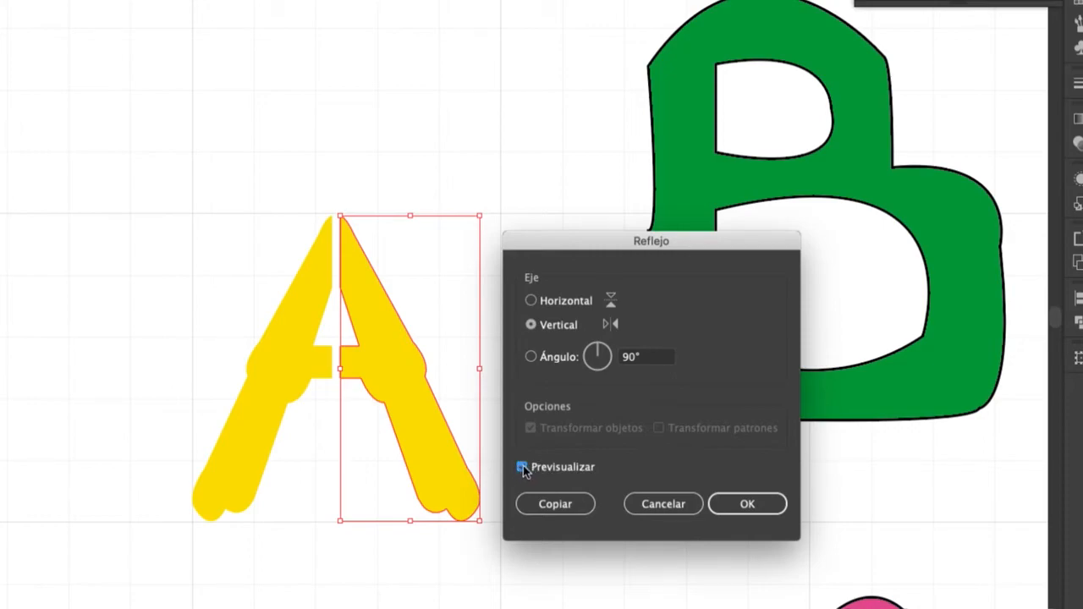
click(531, 301)
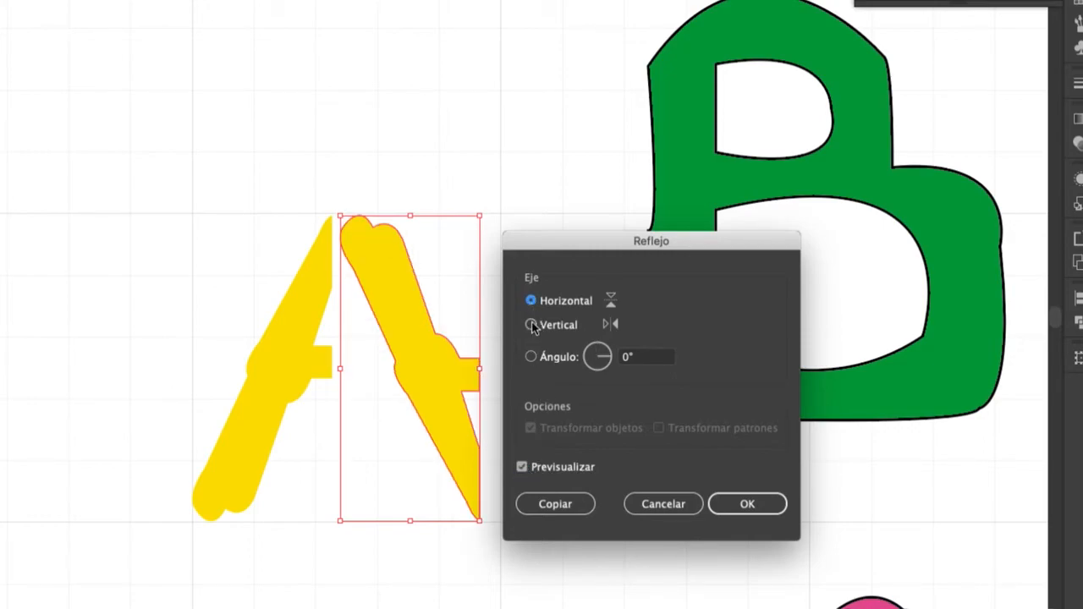
click(531, 325)
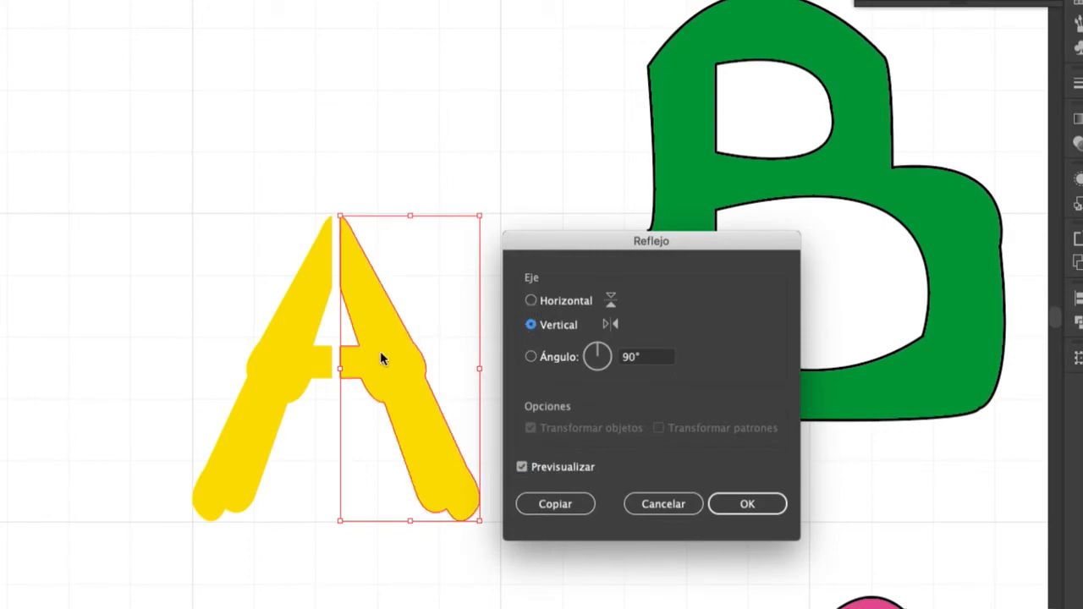
click(763, 509)
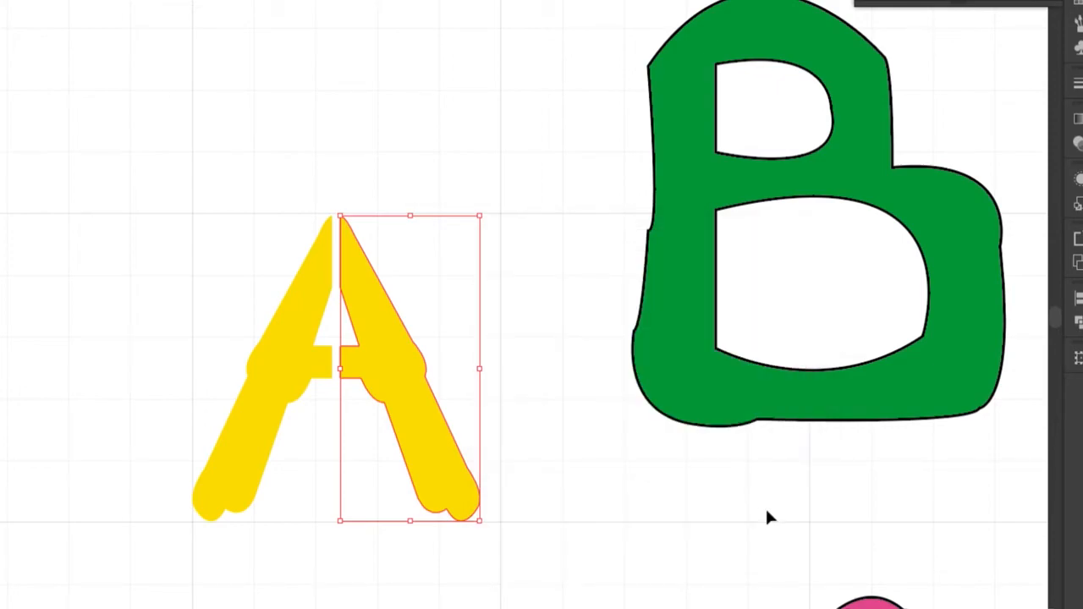
Move the mirrored half of the A against the original half so their straight edges meet, and check the join.
drag(411, 430, 357, 412)
click(455, 415)
key(z)
alt+click(437, 416)
drag(427, 402, 397, 372)
drag(479, 374, 411, 370)
drag(461, 393, 463, 387)
key(v)
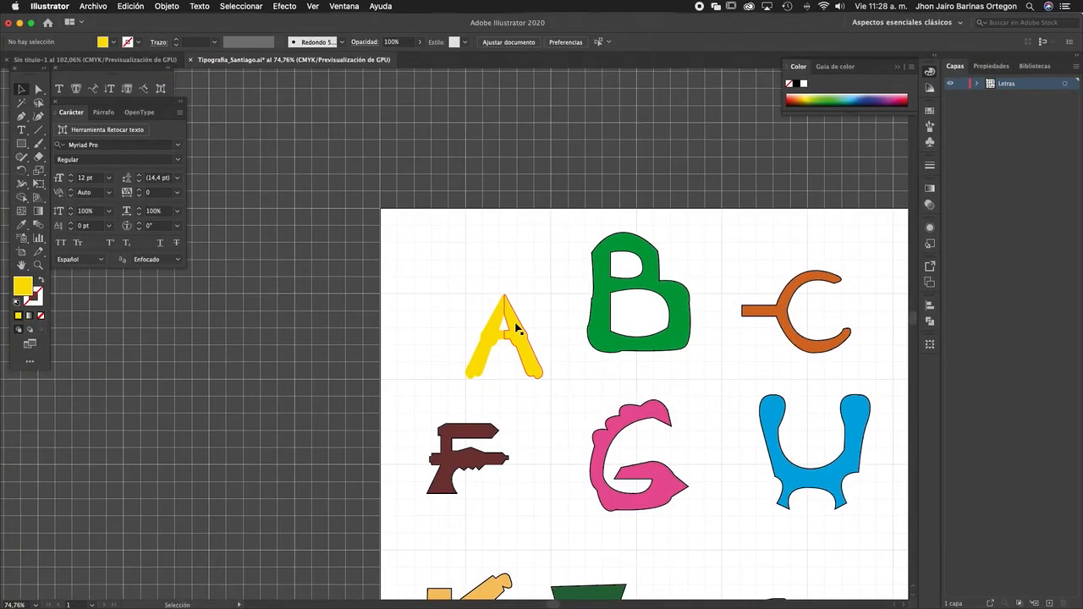
key(z)
drag(437, 336, 496, 280)
key(v)
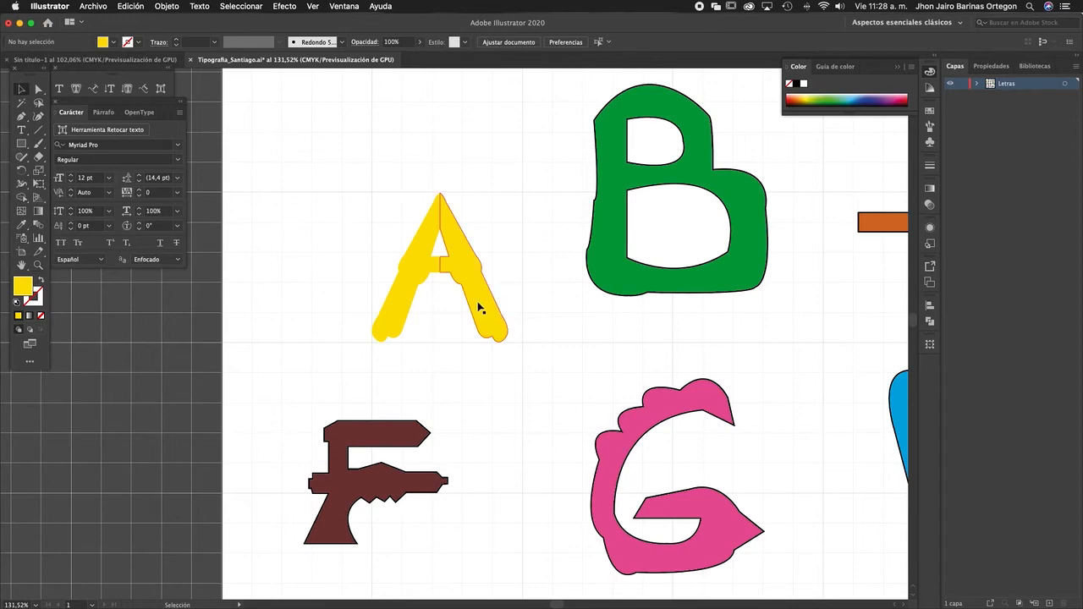
Select both halves of the A and merge them into one shape with the Shape Builder tool, then deselect it.
click(438, 262)
key(z)
drag(443, 236, 642, 346)
drag(392, 281, 329, 346)
drag(497, 338, 393, 206)
drag(464, 263, 416, 265)
drag(433, 273, 436, 324)
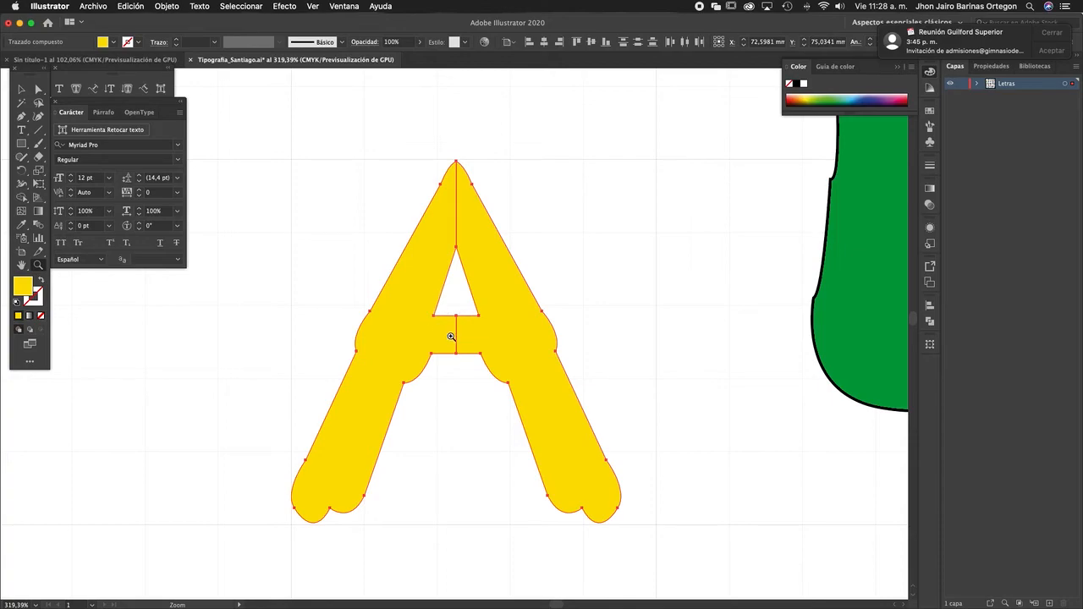
key(v)
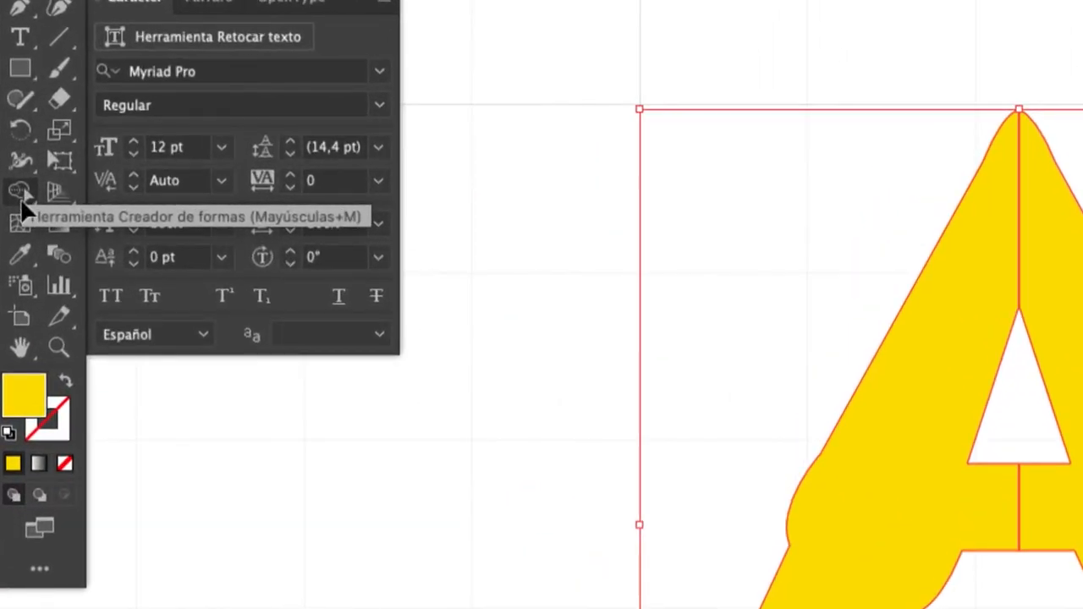
click(23, 198)
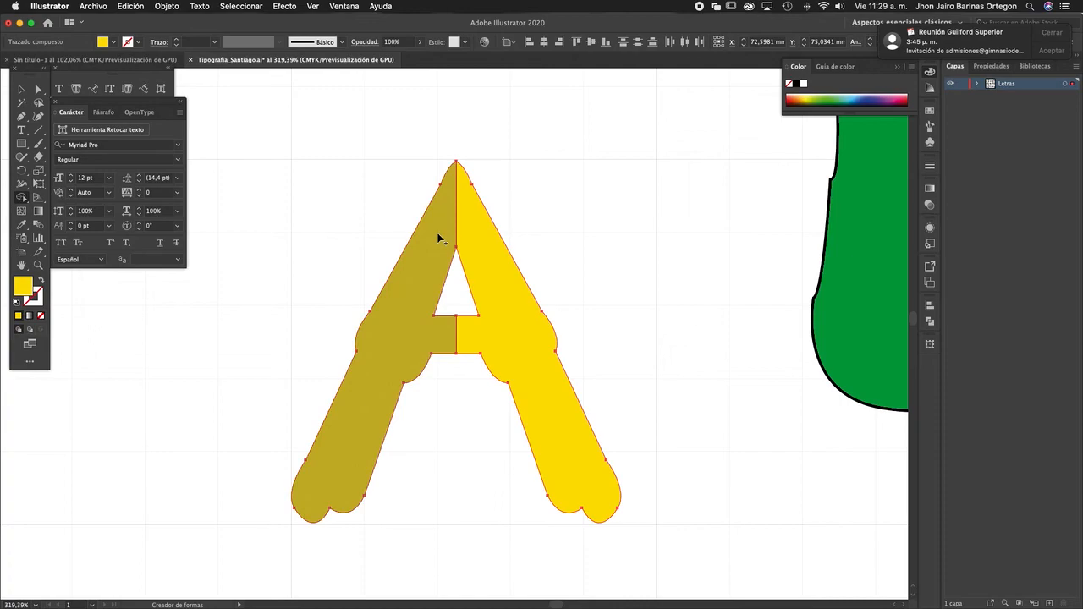
drag(438, 239, 468, 233)
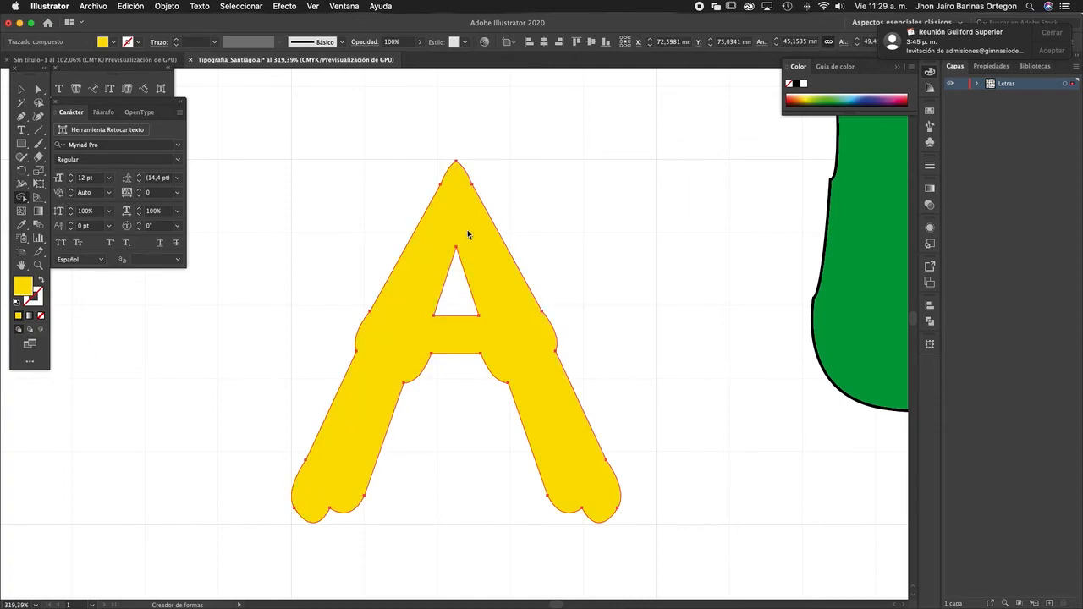
key(v)
click(658, 276)
Align the merged A to the grid and stretch its top and right edges to the grid lines, about 50 by 50 mm.
drag(496, 257, 500, 299)
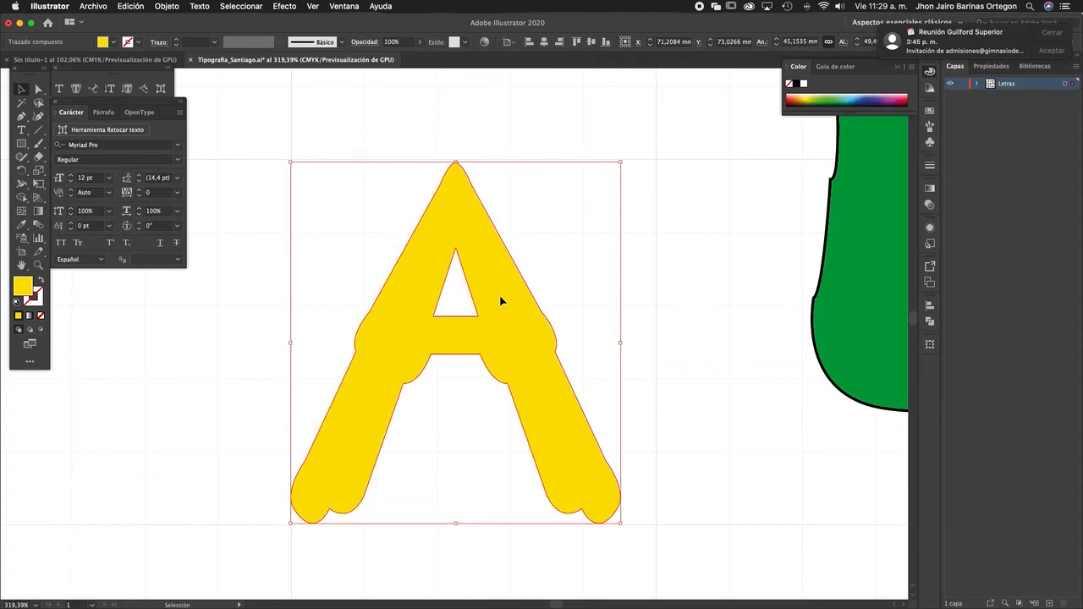
drag(457, 159, 456, 156)
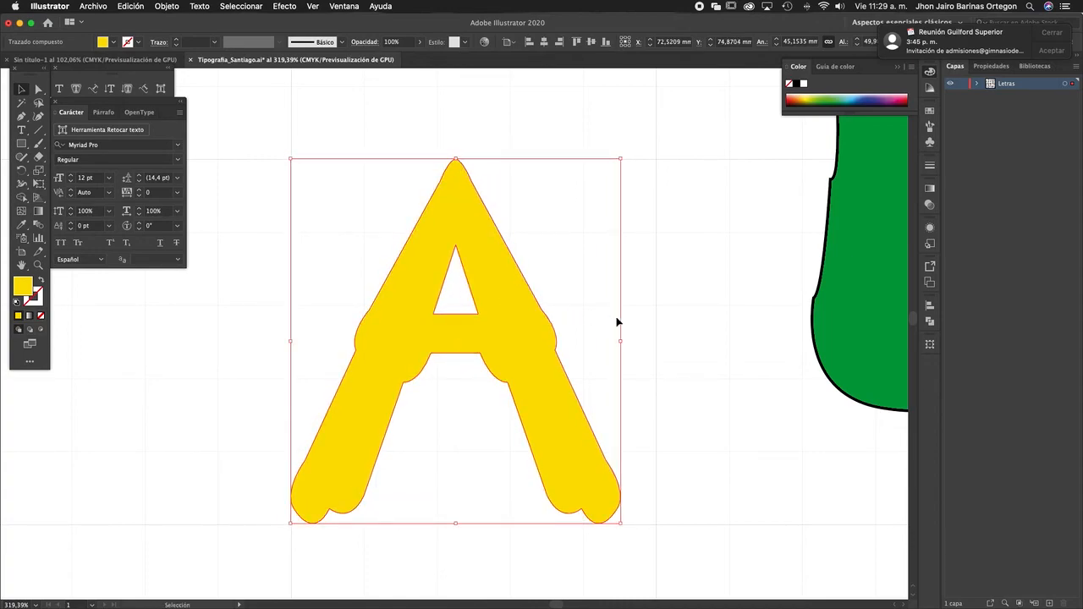
drag(623, 338, 394, 244)
key(z)
key(space)
key(space)
drag(407, 234, 404, 356)
key(v)
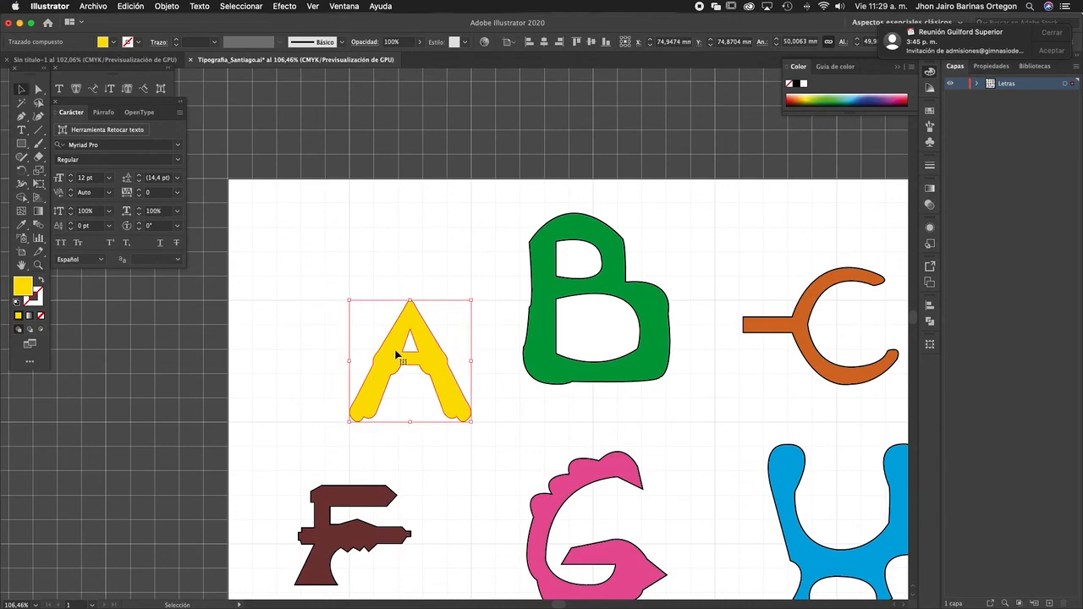
Move the letter A about 25 mm left and 29 mm up, towards the artboard's upper-left corner.
click(498, 431)
scroll(503, 406, left, 5)
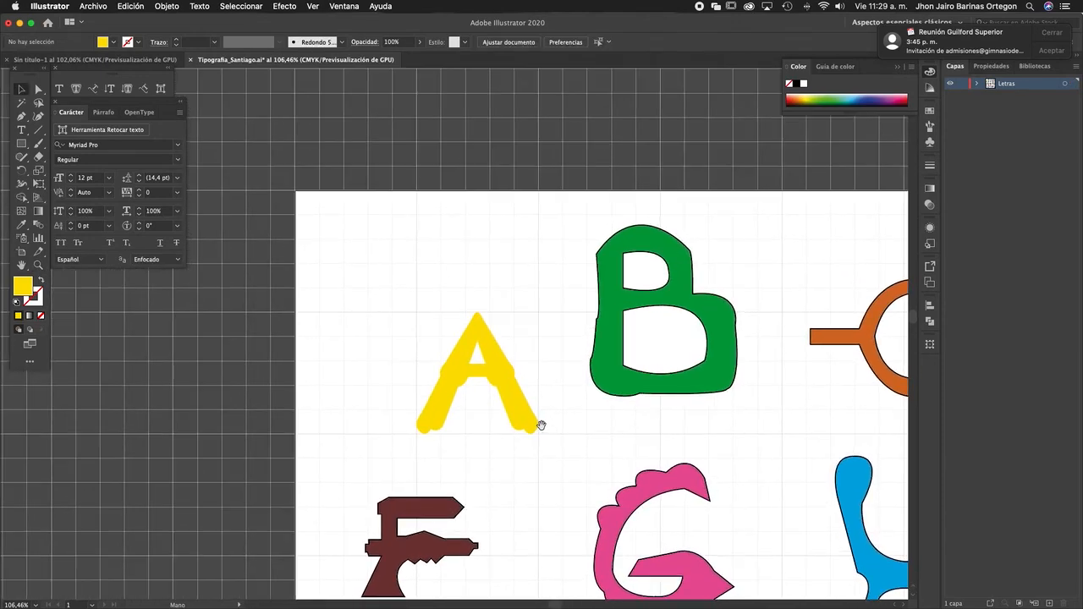
key(space)
drag(524, 411, 368, 271)
drag(306, 250, 356, 290)
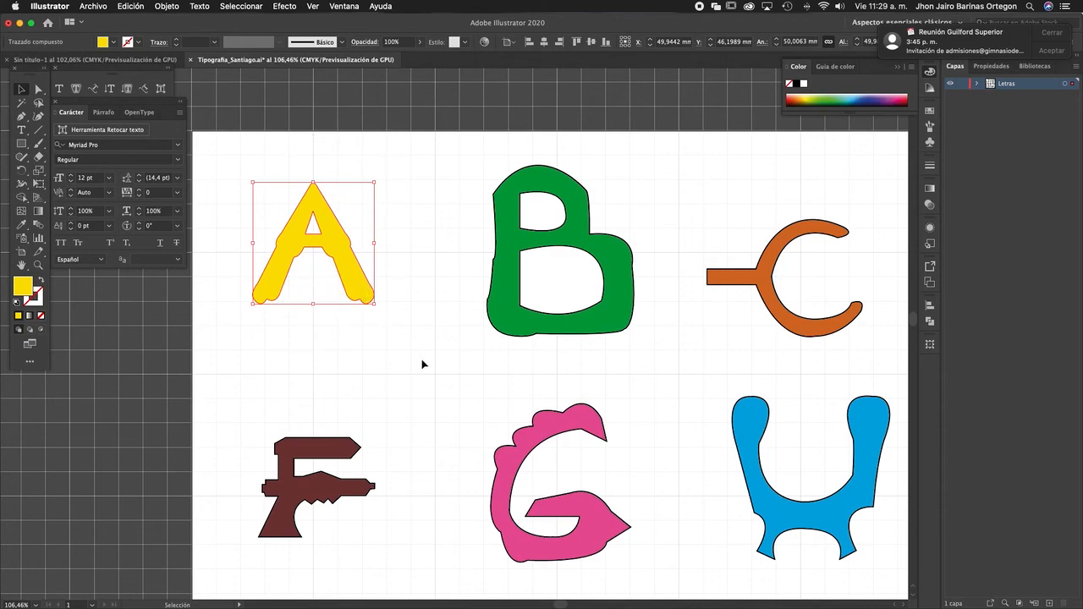
Look over all the rows of letters, comparing their sizes and placement with the rebuilt A, and return to the first rows.
key(space)
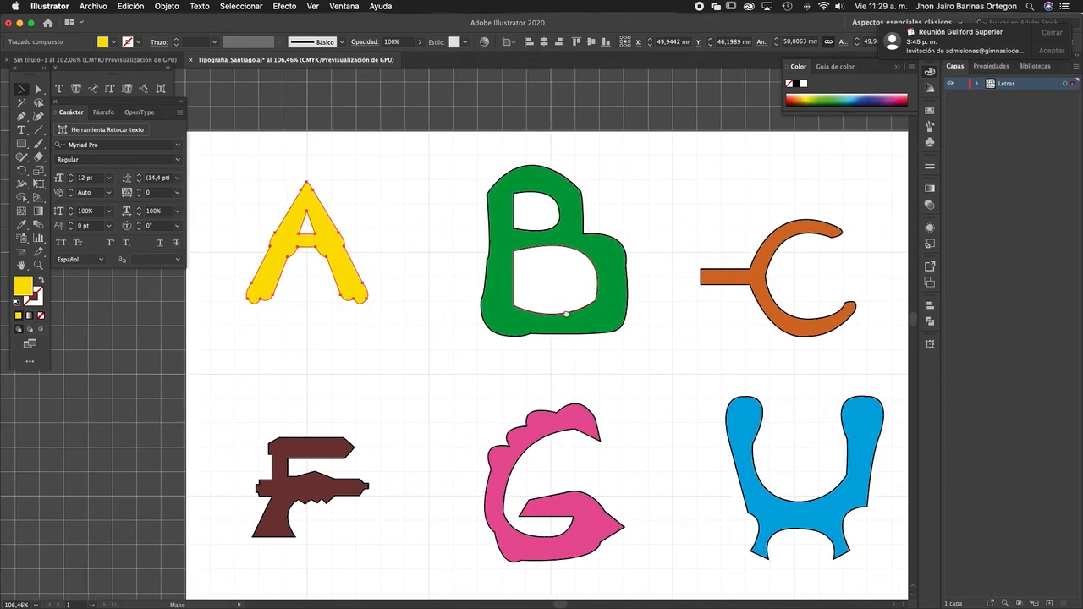
drag(626, 249, 430, 370)
key(space)
drag(532, 449, 554, 344)
drag(717, 390, 498, 317)
key(super+space)
drag(580, 371, 479, 243)
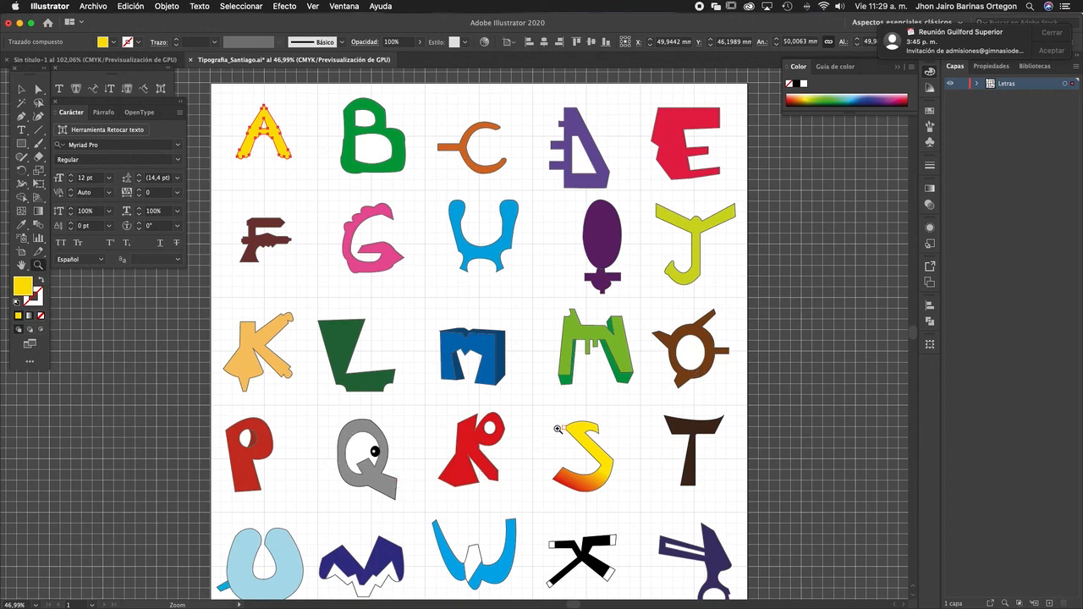
drag(562, 430, 586, 321)
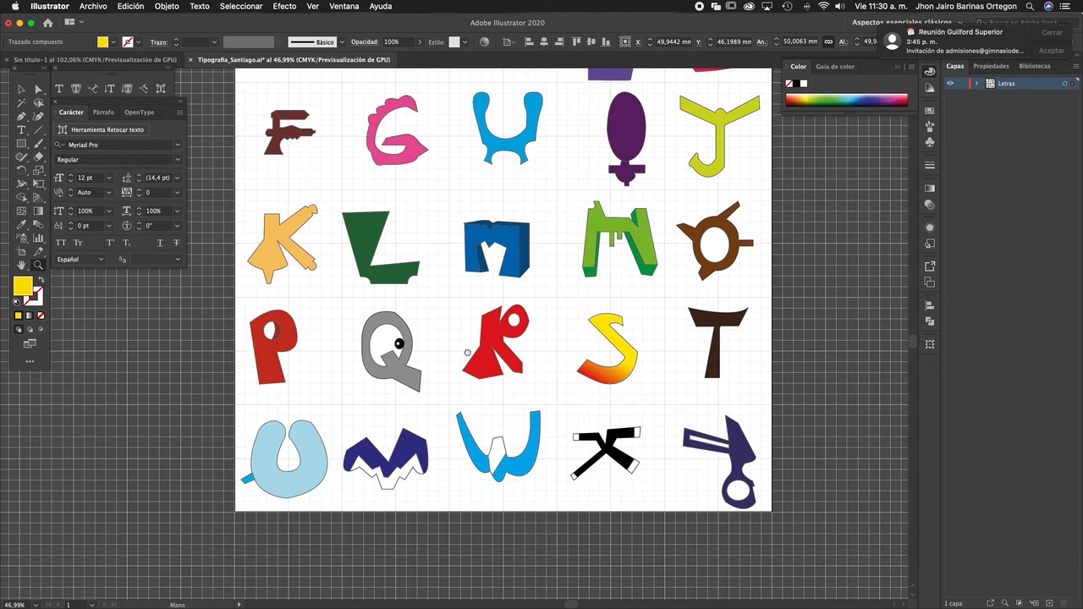
scroll(467, 348, up, 5)
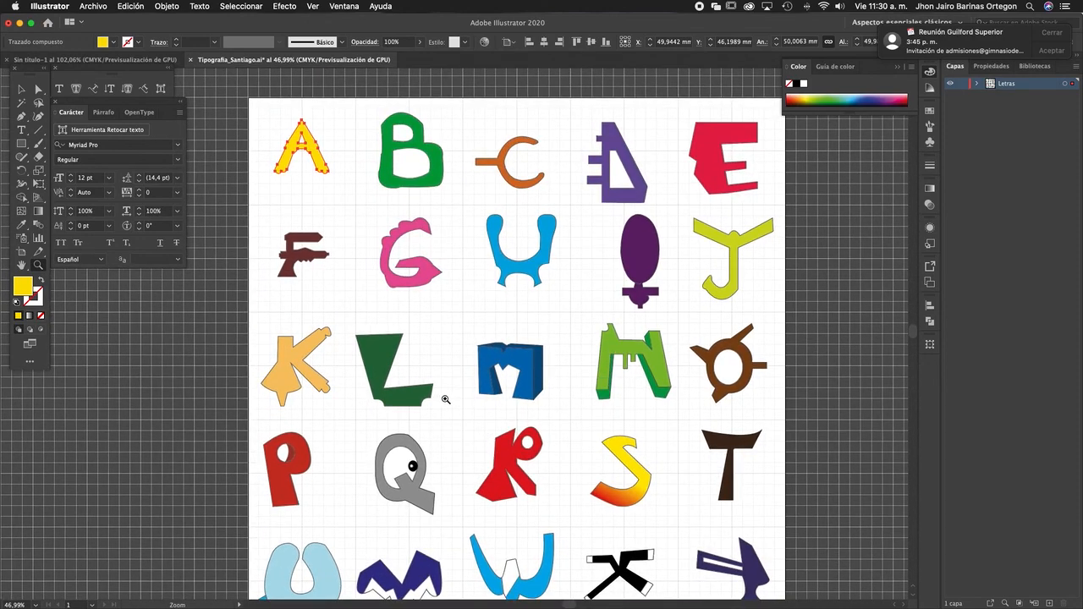
drag(428, 171, 494, 185)
drag(387, 177, 470, 274)
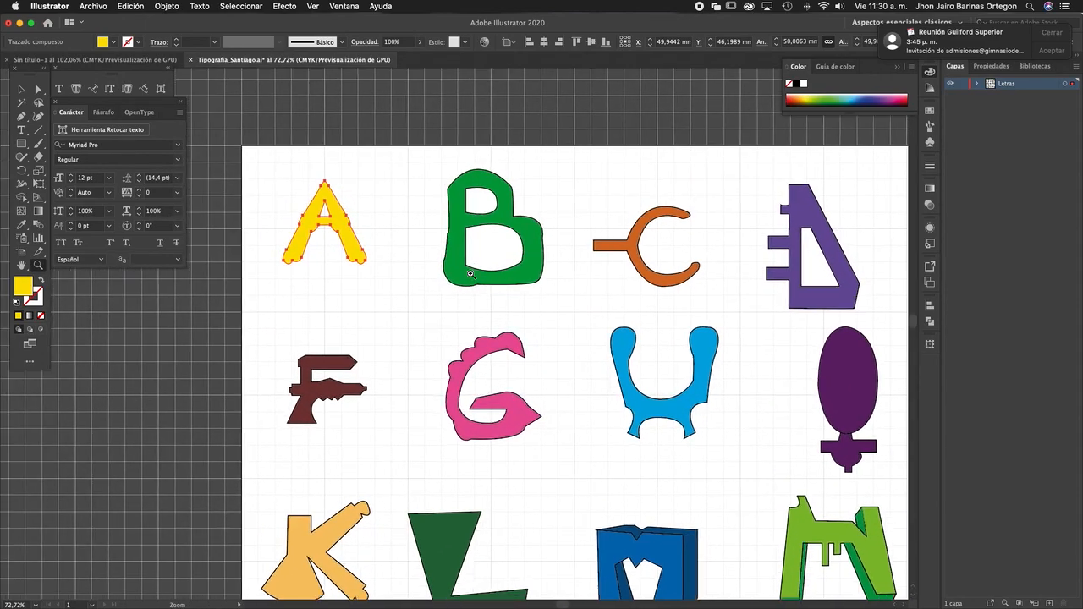
key(v)
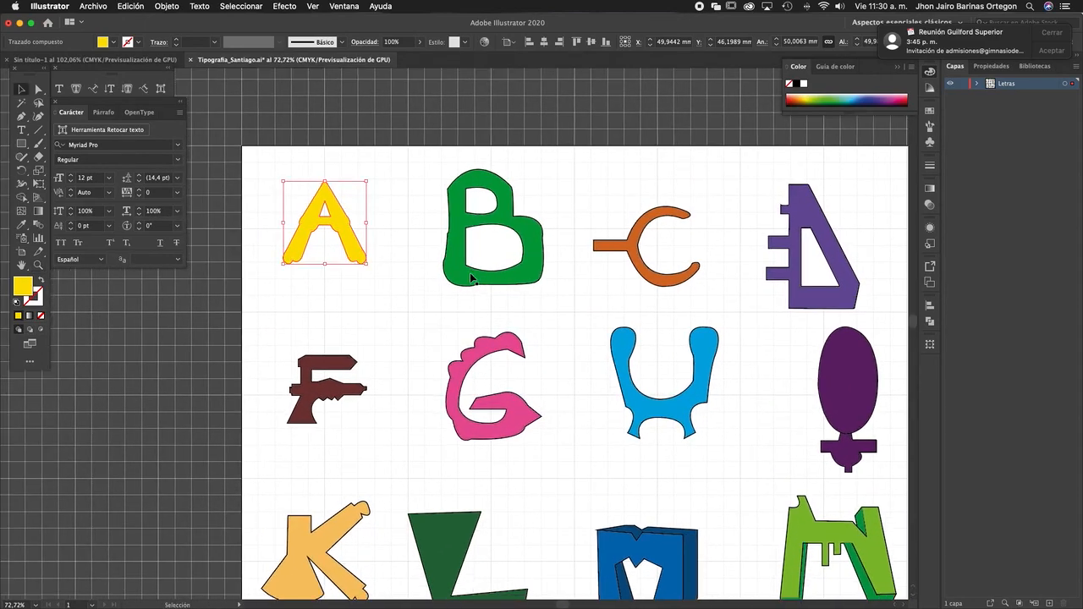